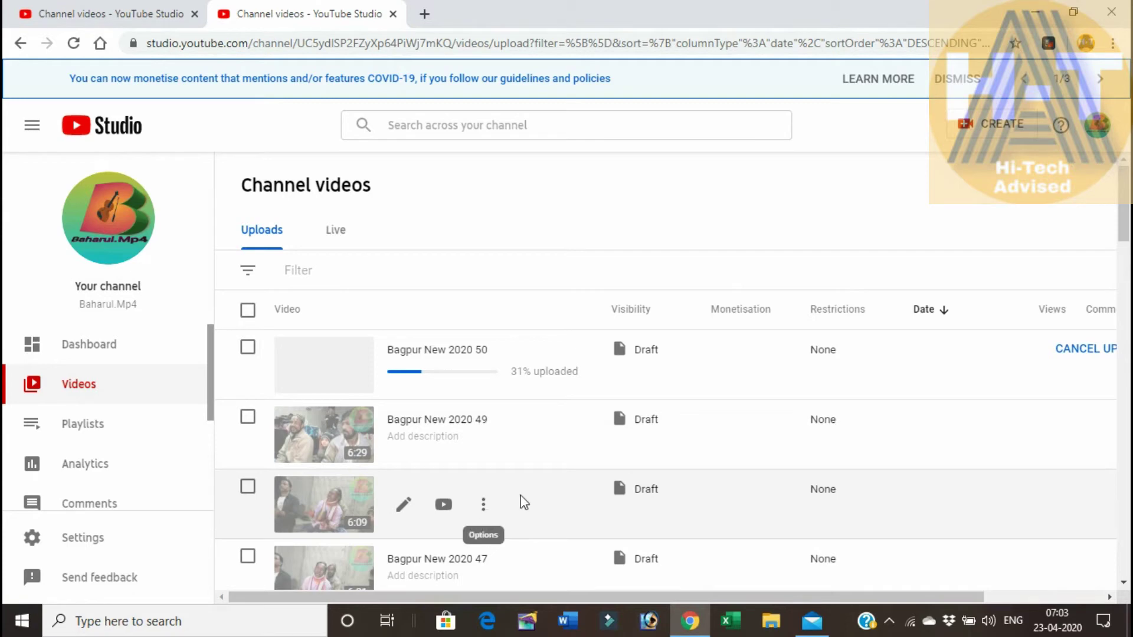
Step: Turn on monetisation for the 5:17 video published 19 Apr 2020 and save the change
scroll(524, 502, down, 8)
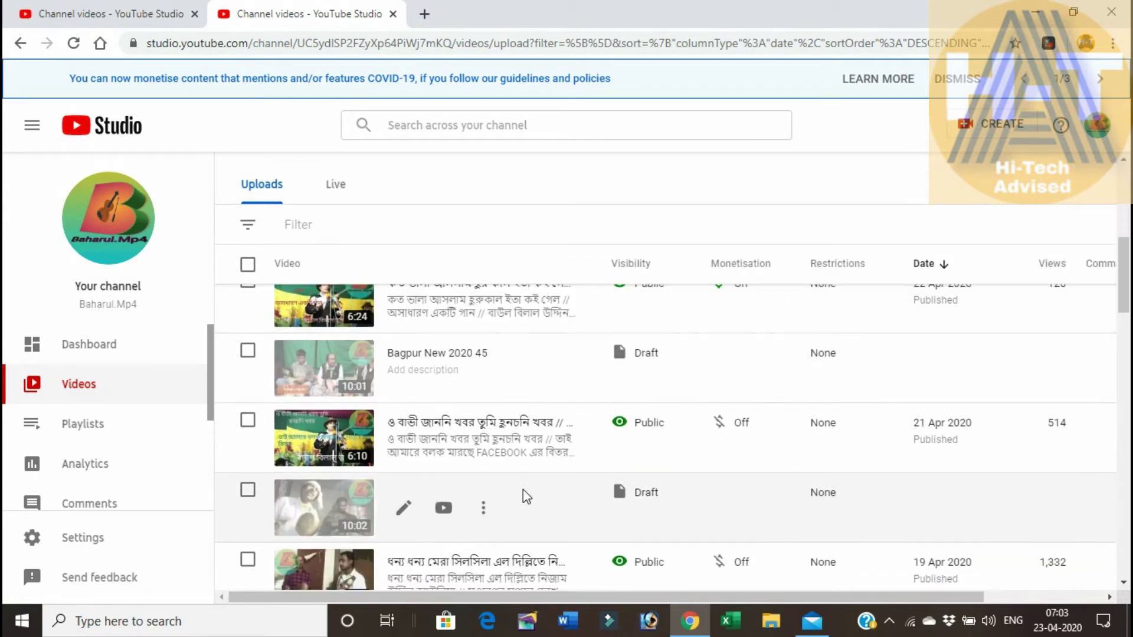
scroll(522, 490, up, 2)
scroll(523, 493, down, 1)
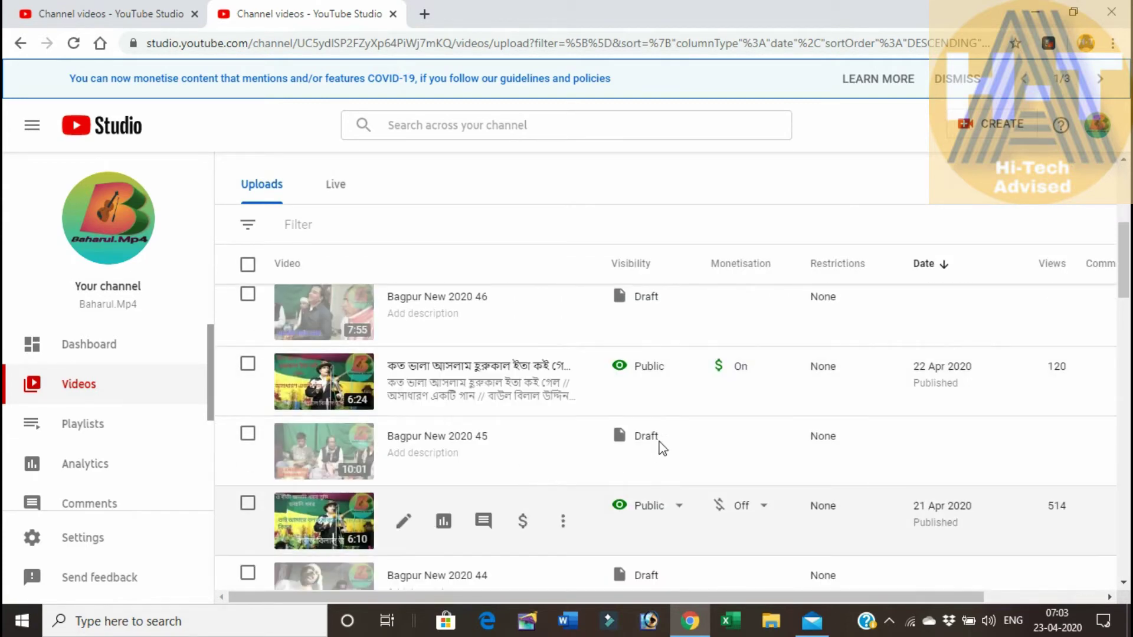
scroll(680, 479, down, 1)
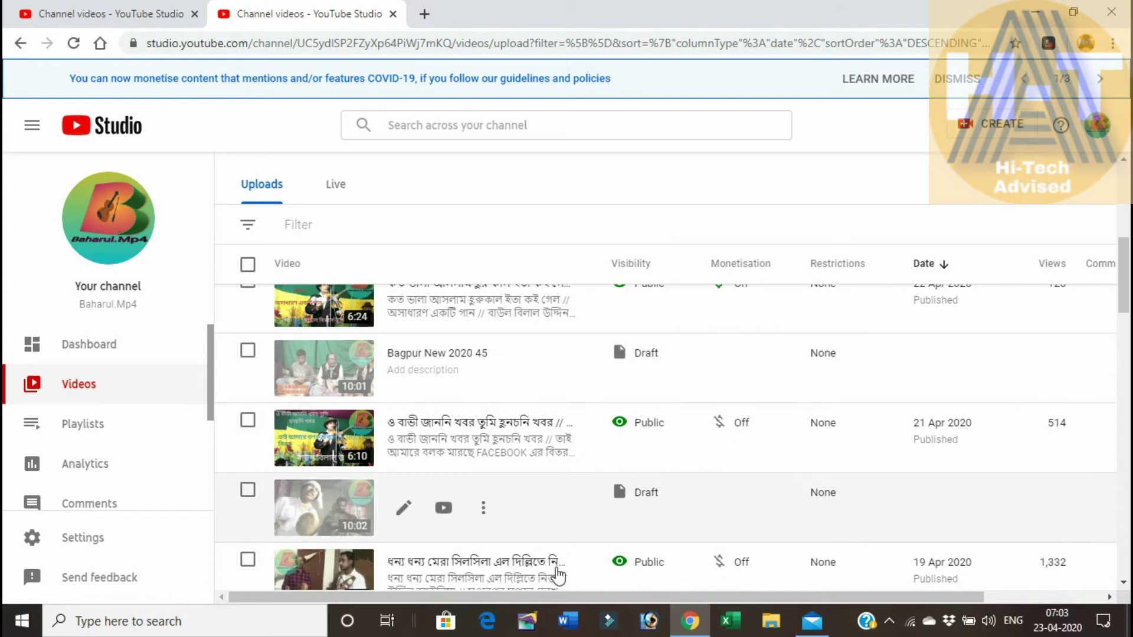
scroll(557, 575, down, 1)
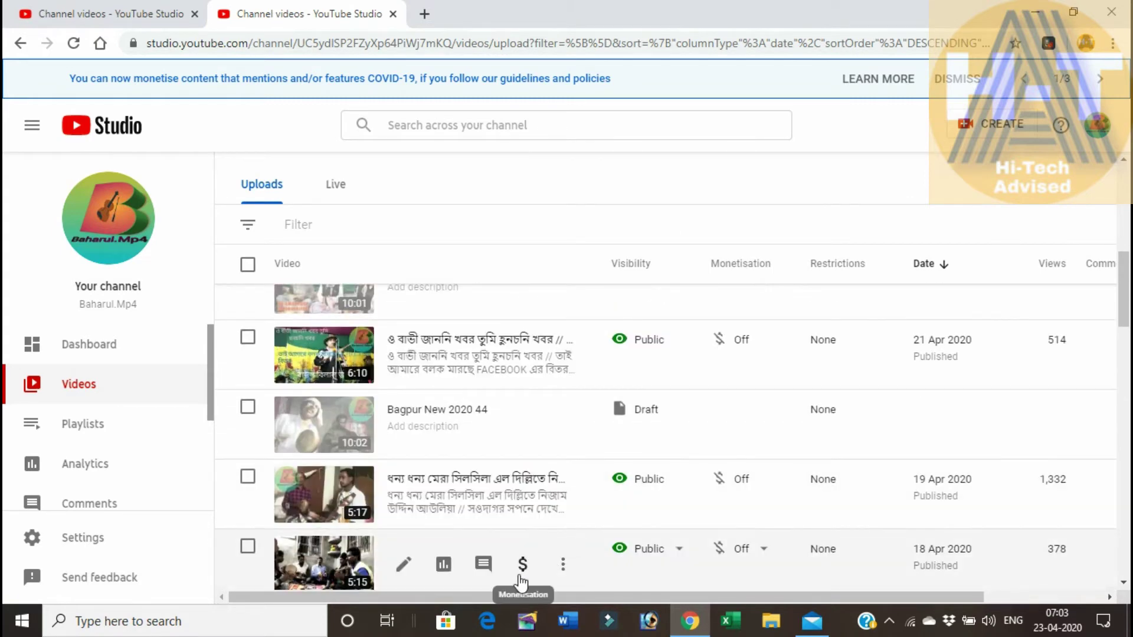
mouse_move(761, 492)
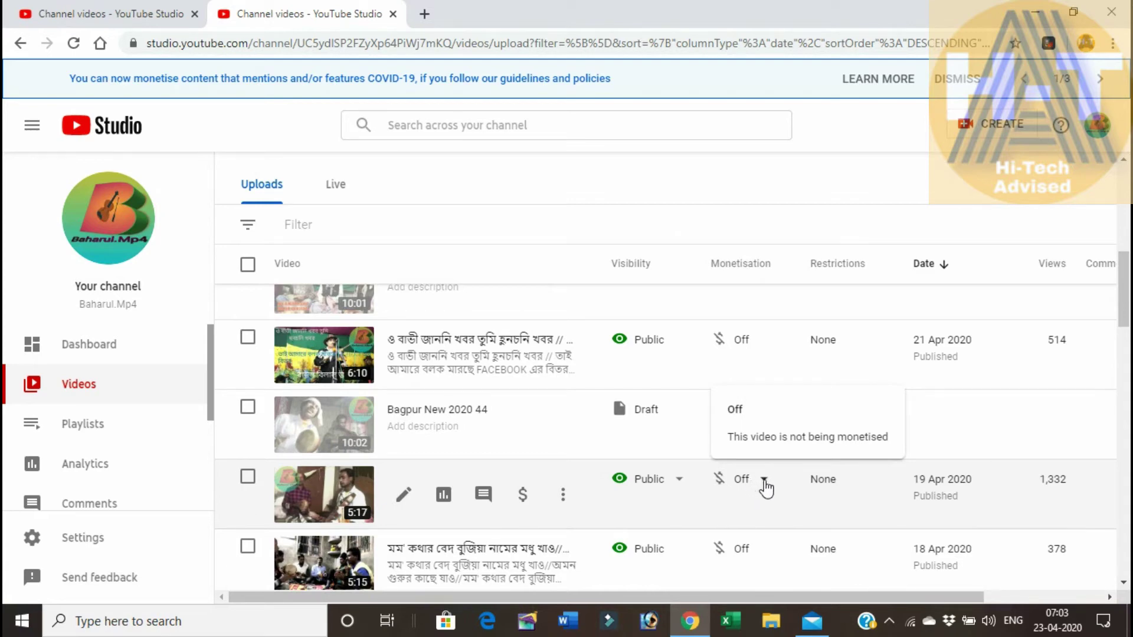
click(764, 480)
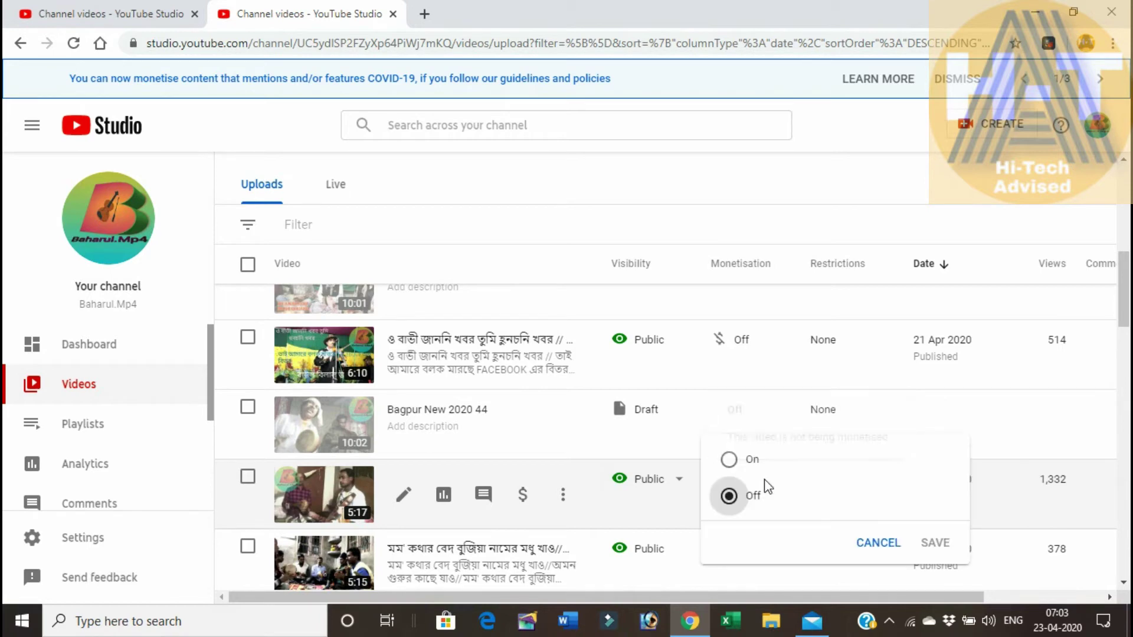
click(730, 460)
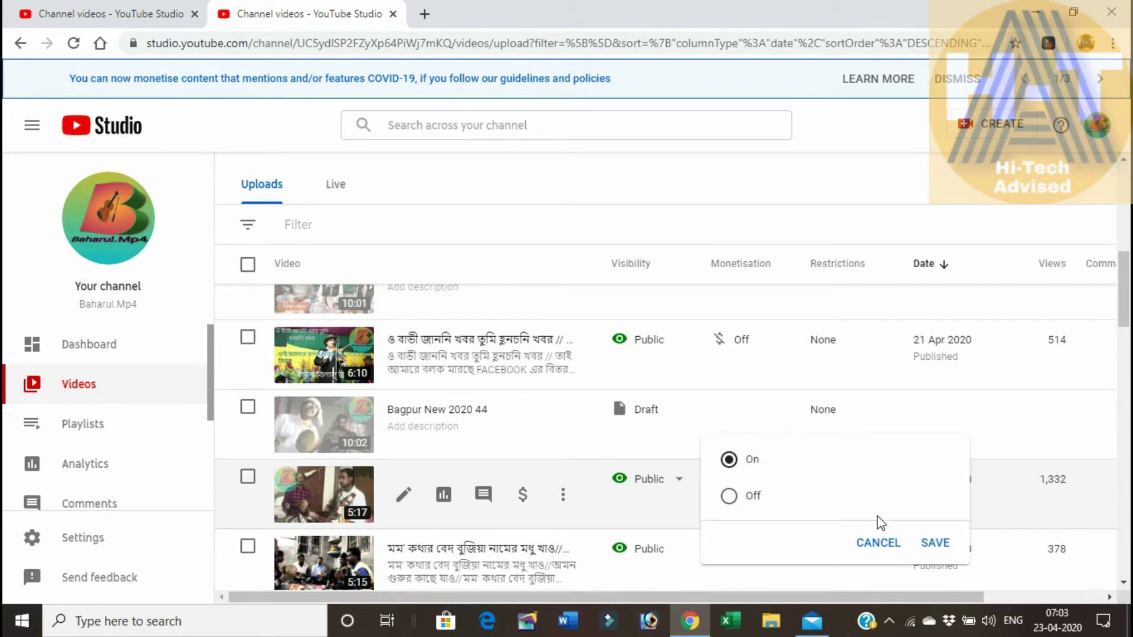
click(936, 543)
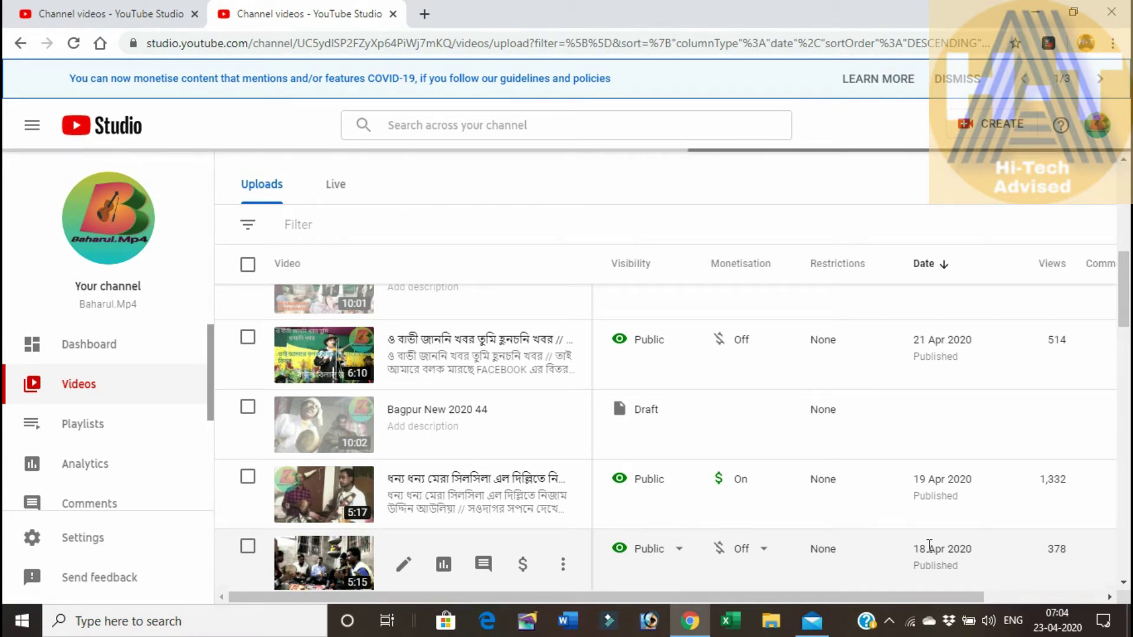
Step: Turn on monetisation for the 6:33 video published 16 Apr 2020 and save the change
scroll(930, 545, down, 3)
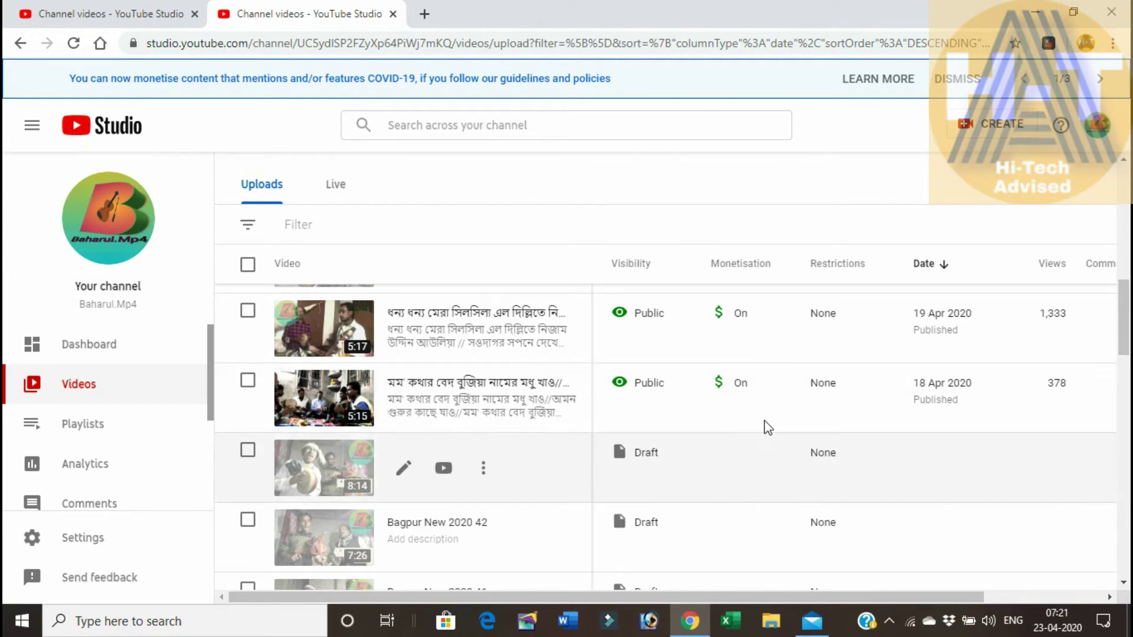
scroll(730, 404, down, 6)
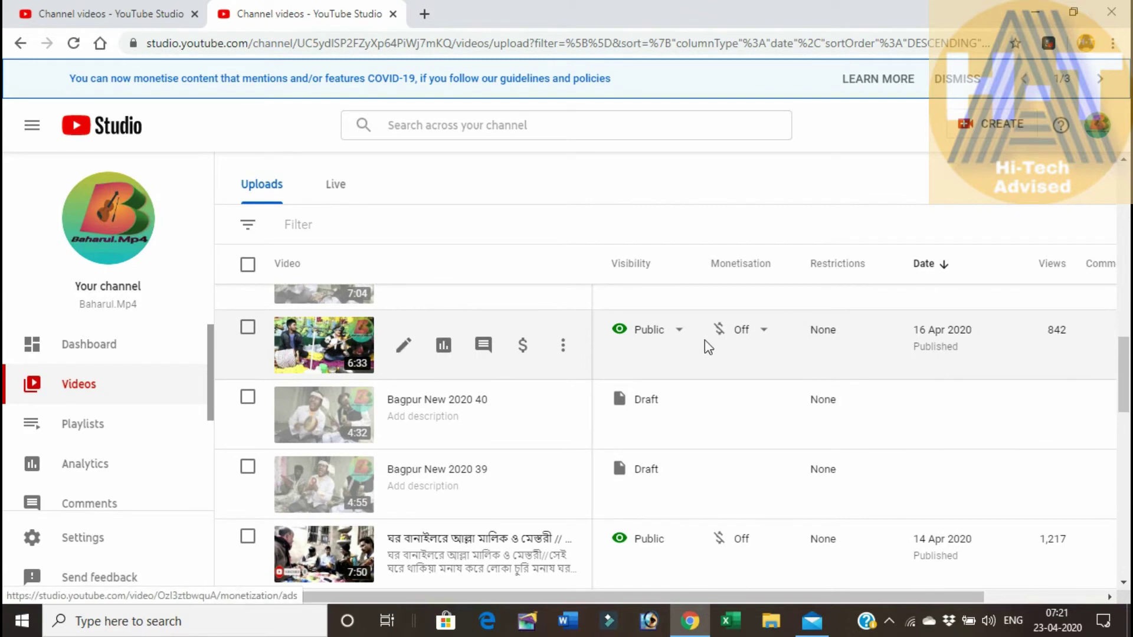
click(763, 330)
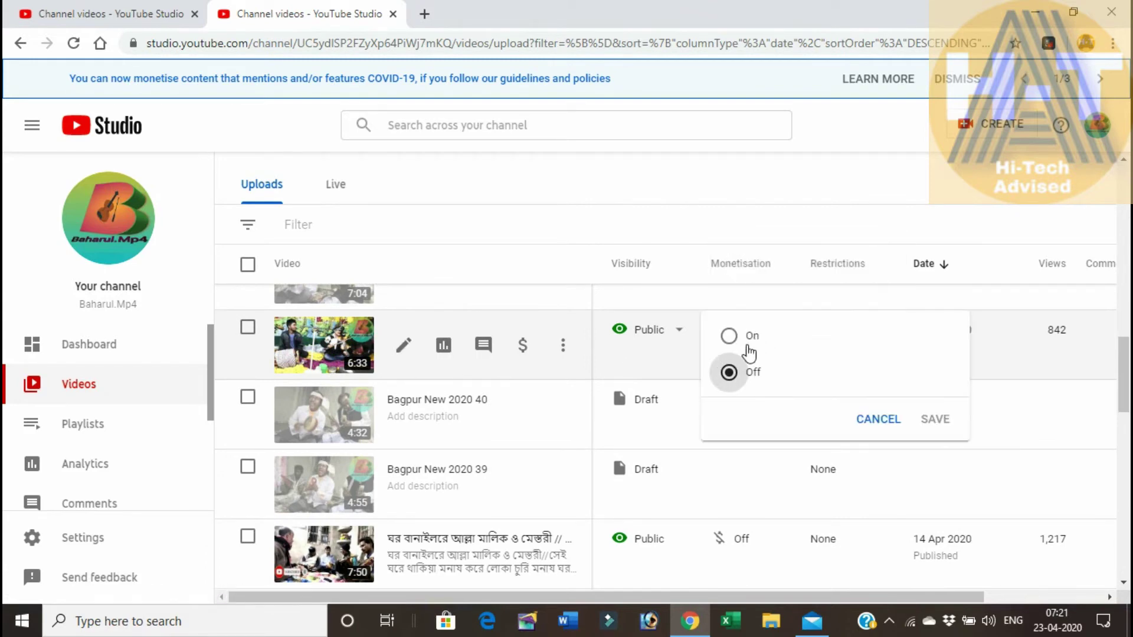
click(729, 340)
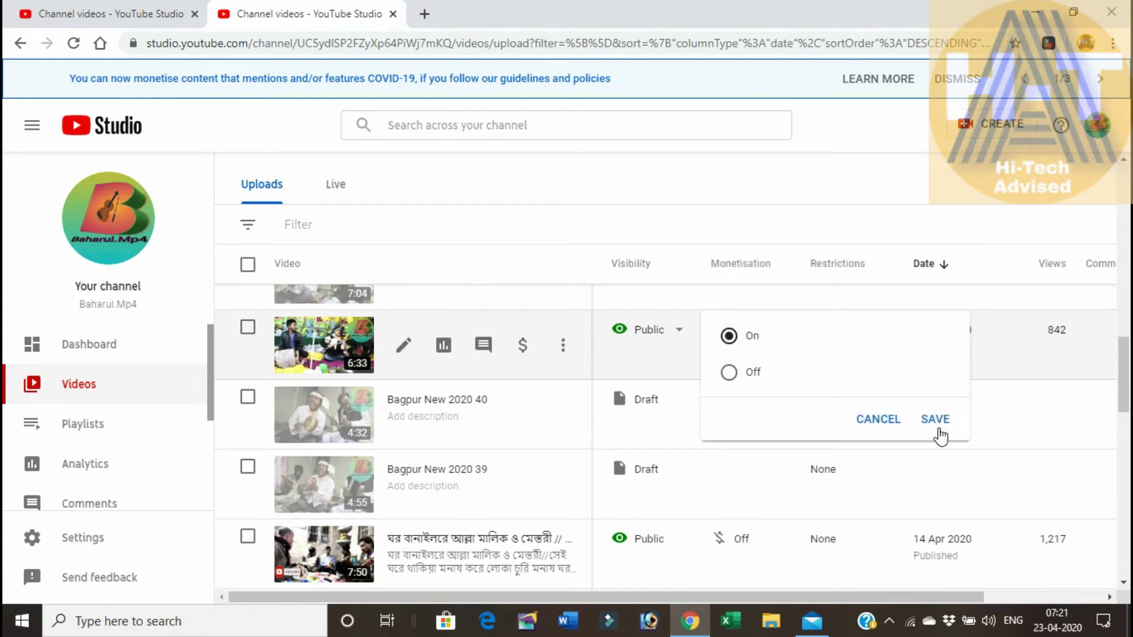
click(935, 420)
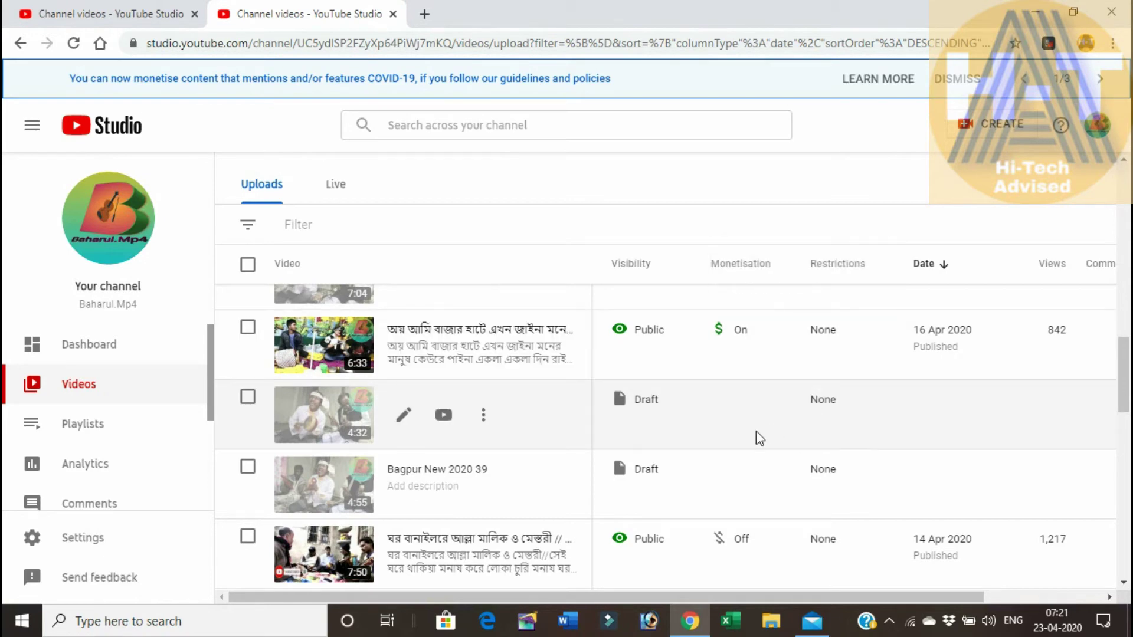
Step: Turn on monetisation for the 7:50 video published 14 Apr 2020 and save the change
scroll(746, 437, down, 3)
scroll(531, 384, up, 3)
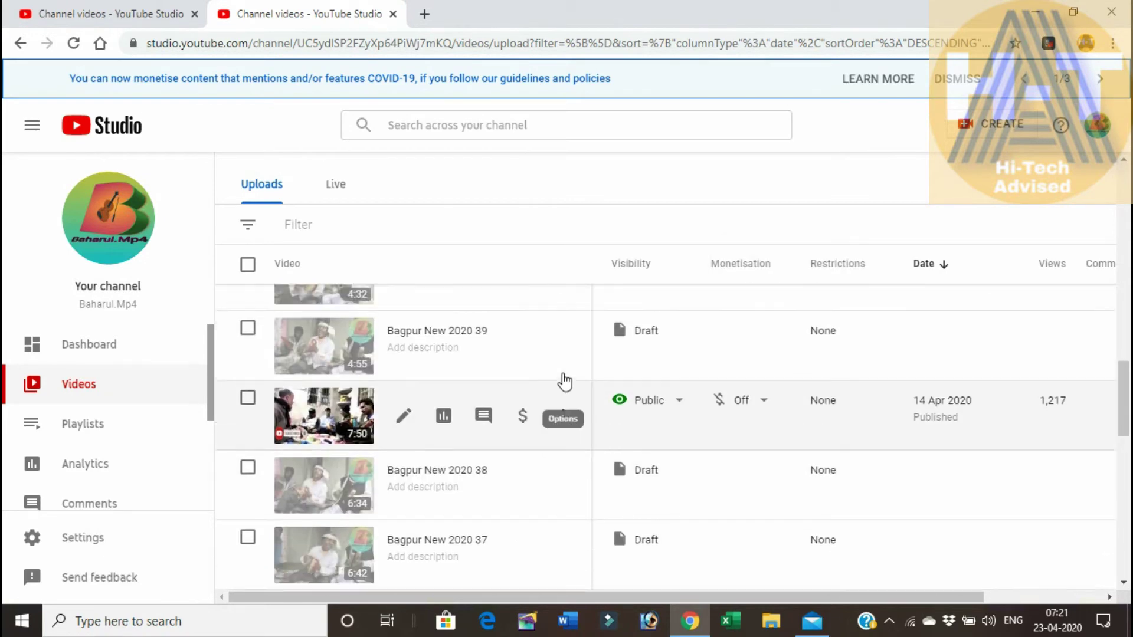
scroll(437, 423, down, 3)
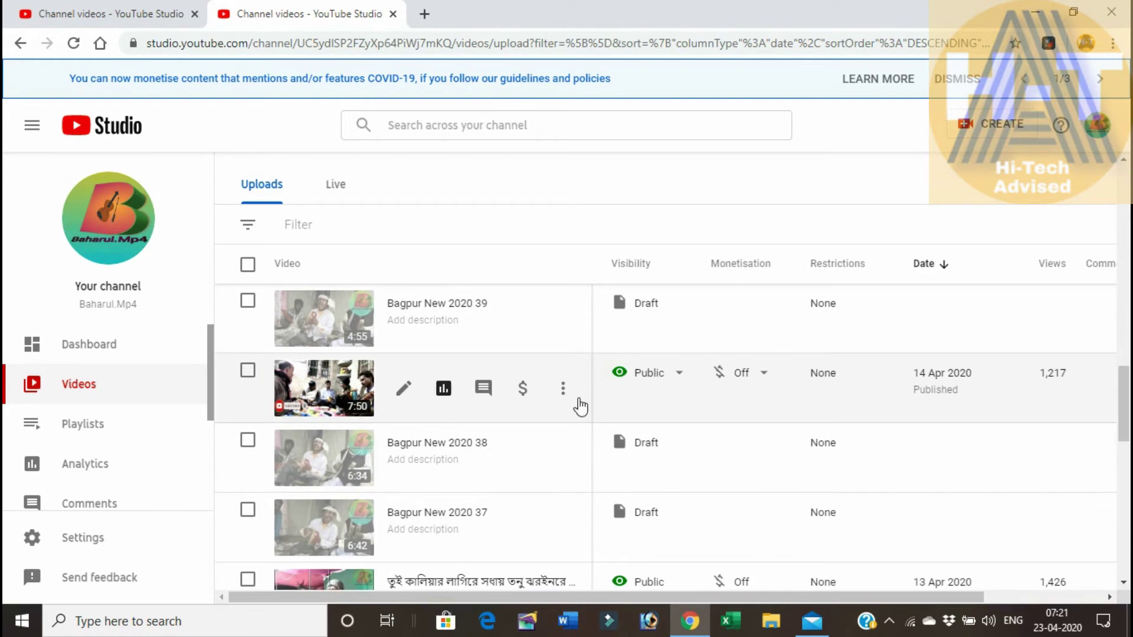
click(765, 376)
click(730, 381)
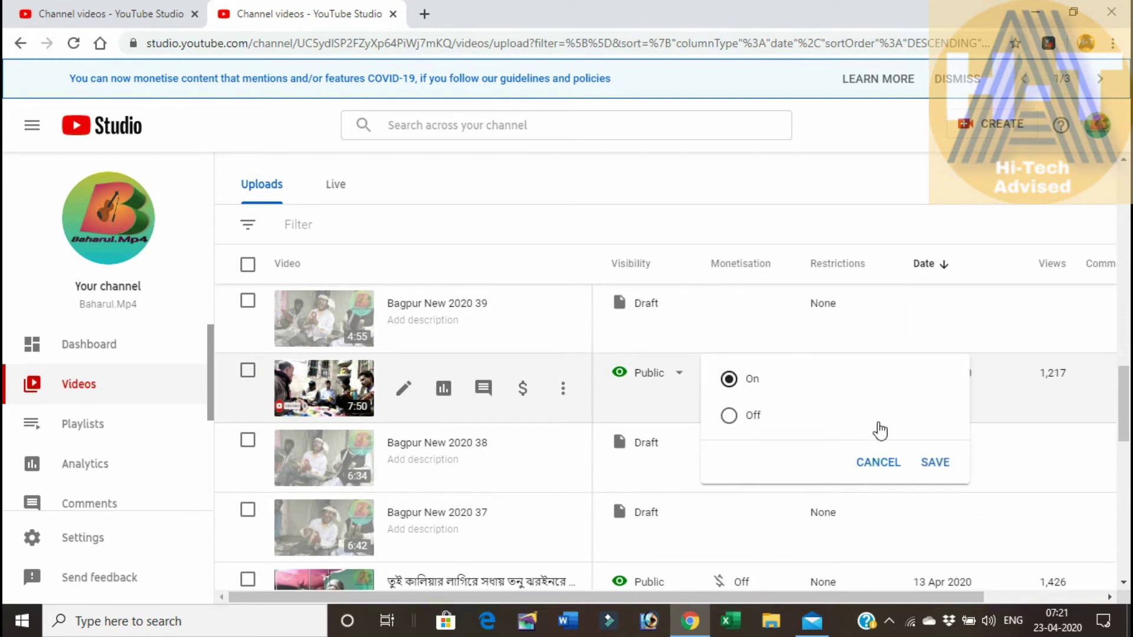
click(937, 463)
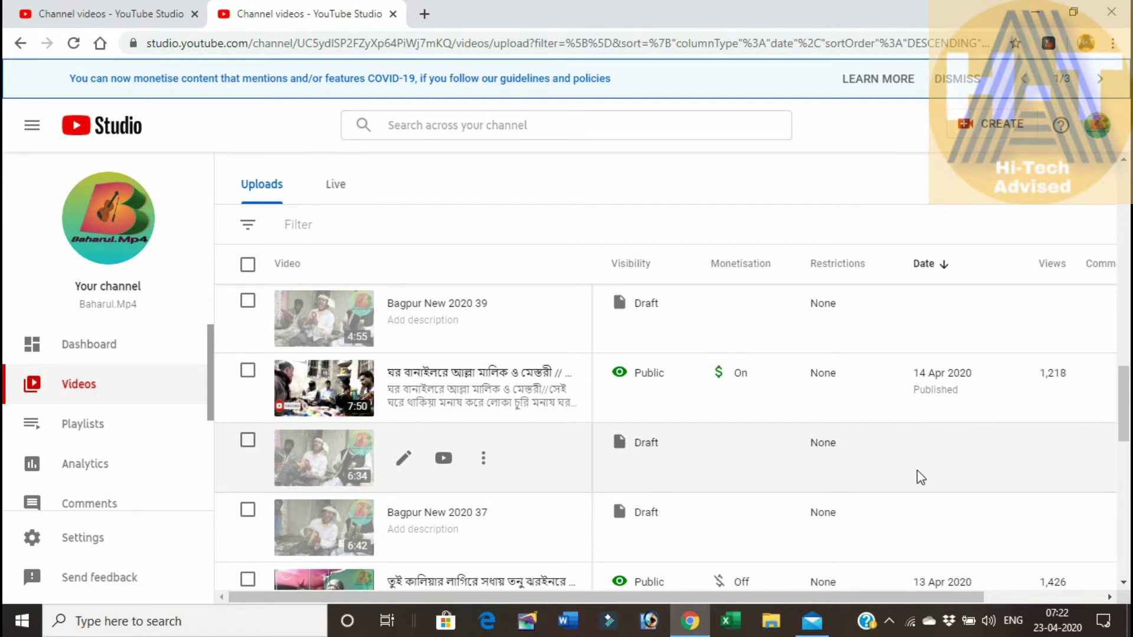
Step: Turn on monetisation for the 5:27 video published 13 Apr 2020 and save the change
scroll(918, 472, down, 3)
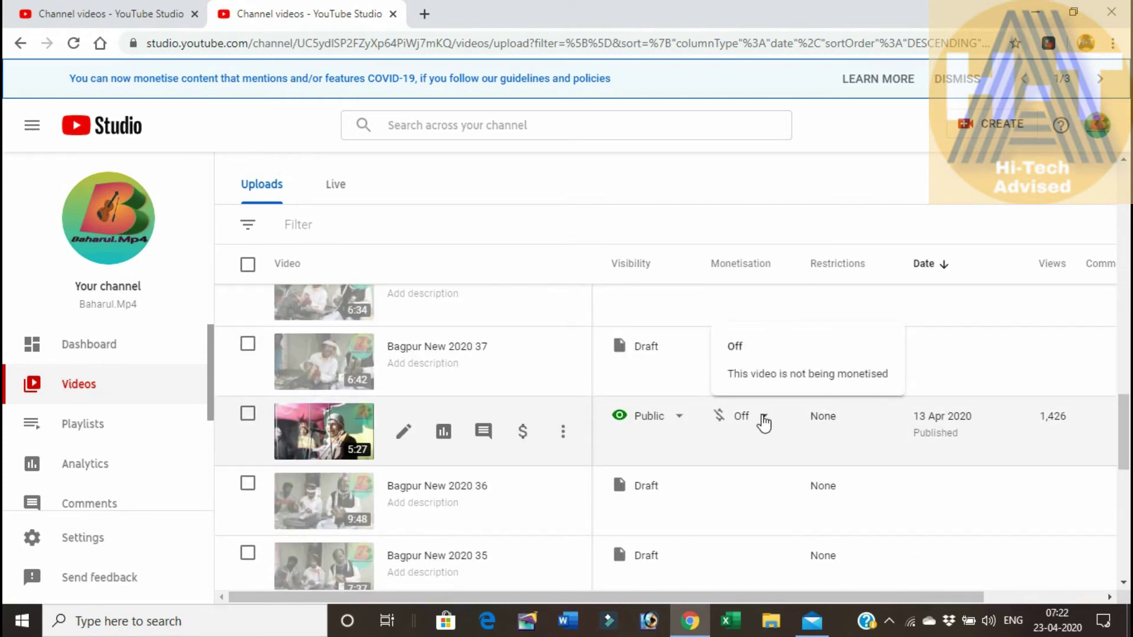
click(763, 420)
click(729, 422)
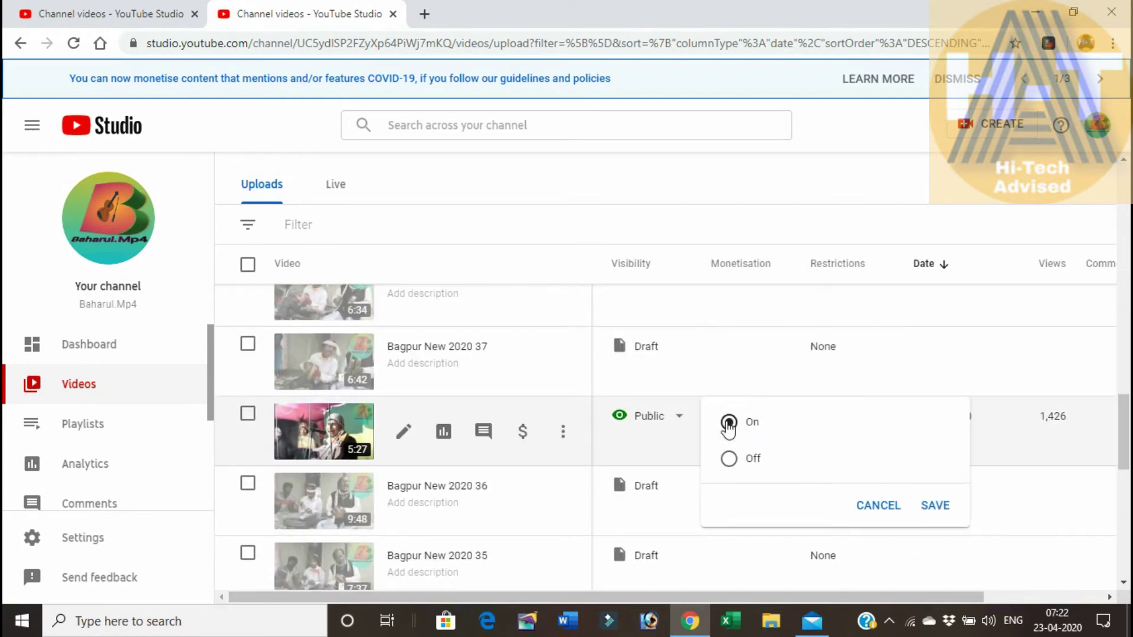
click(935, 508)
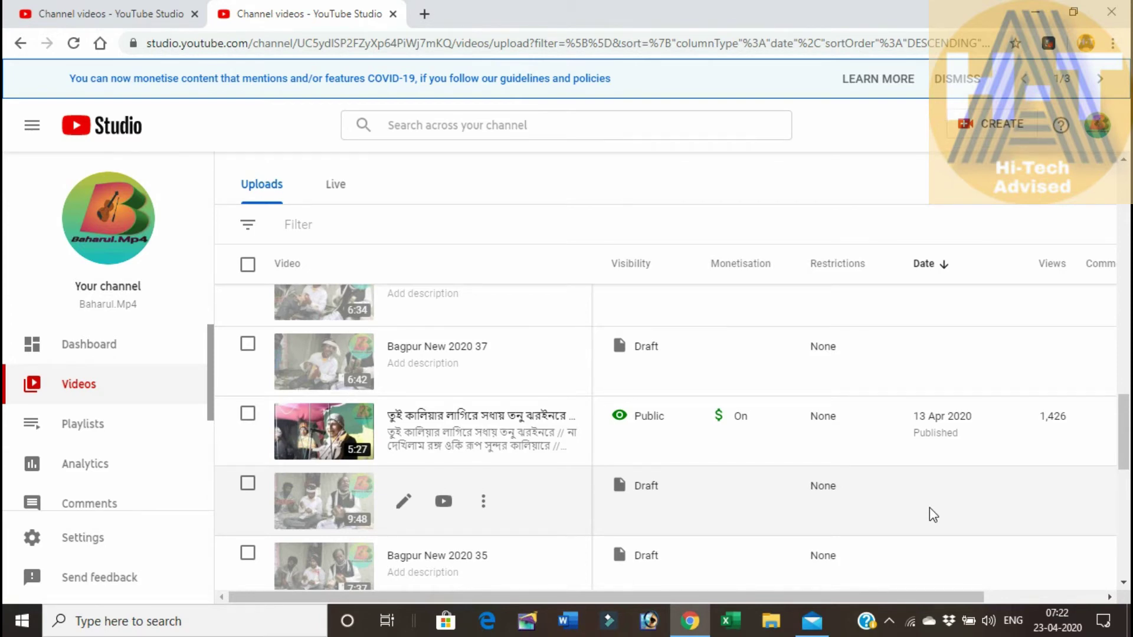
scroll(929, 507, down, 1)
scroll(713, 461, down, 2)
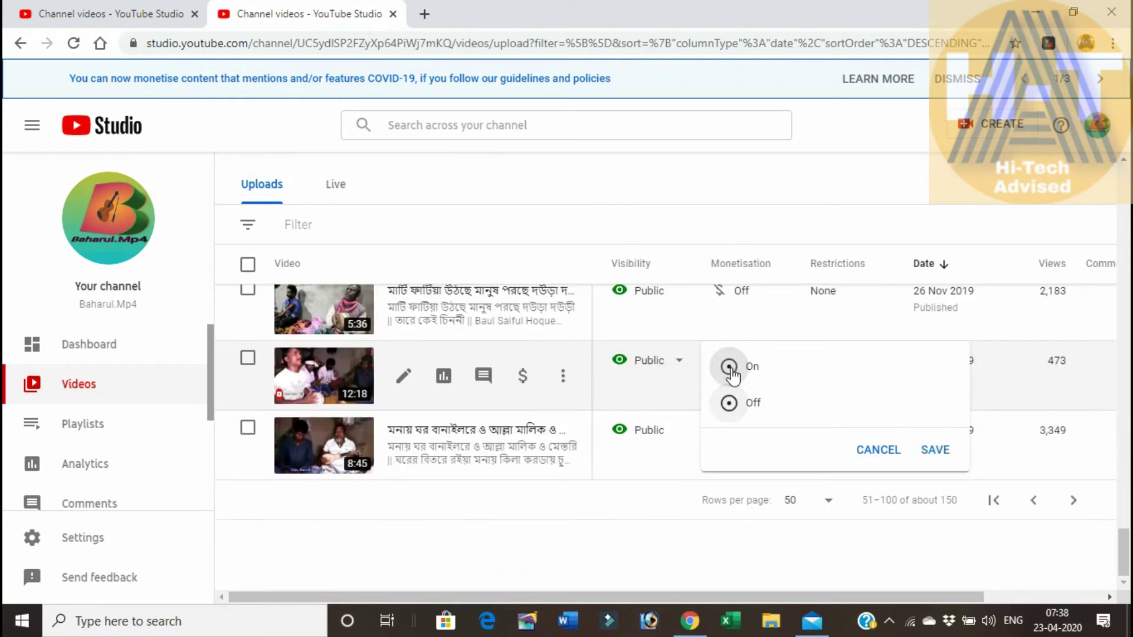
click(729, 367)
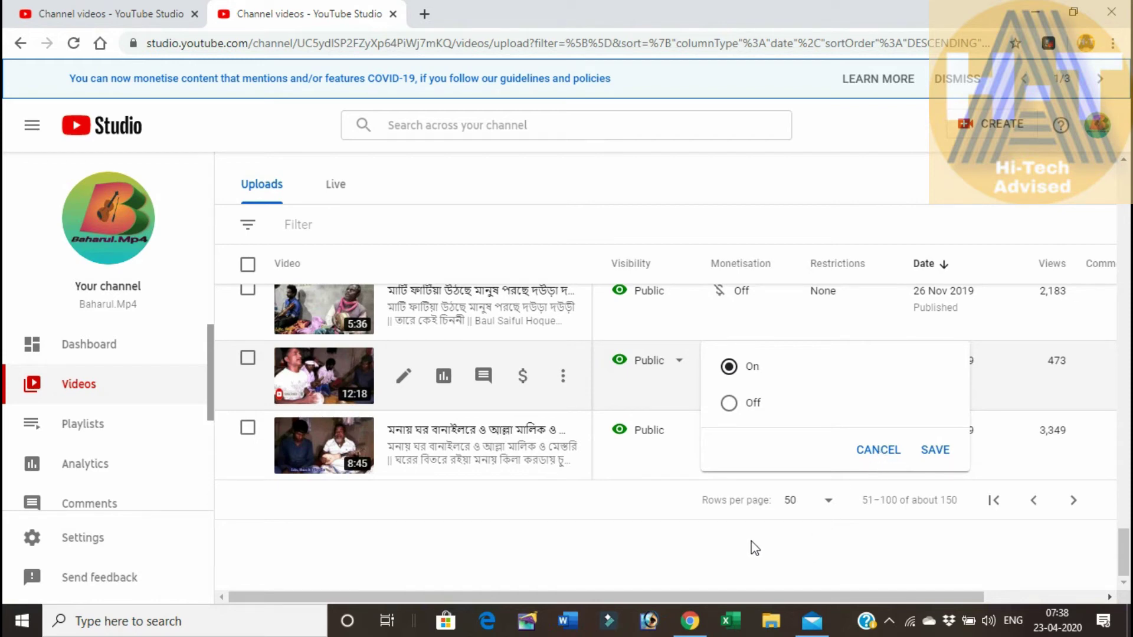
click(634, 555)
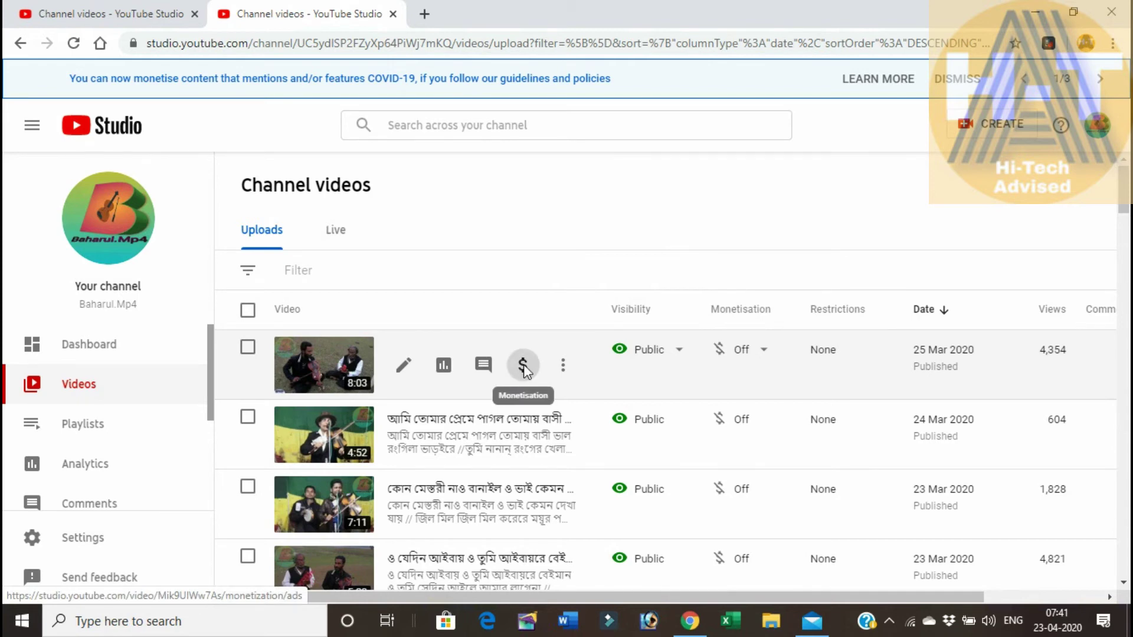
Step: Open the monetisation settings of the 8:03 video published 25 Mar 2020 and set its monetisation to On
click(523, 365)
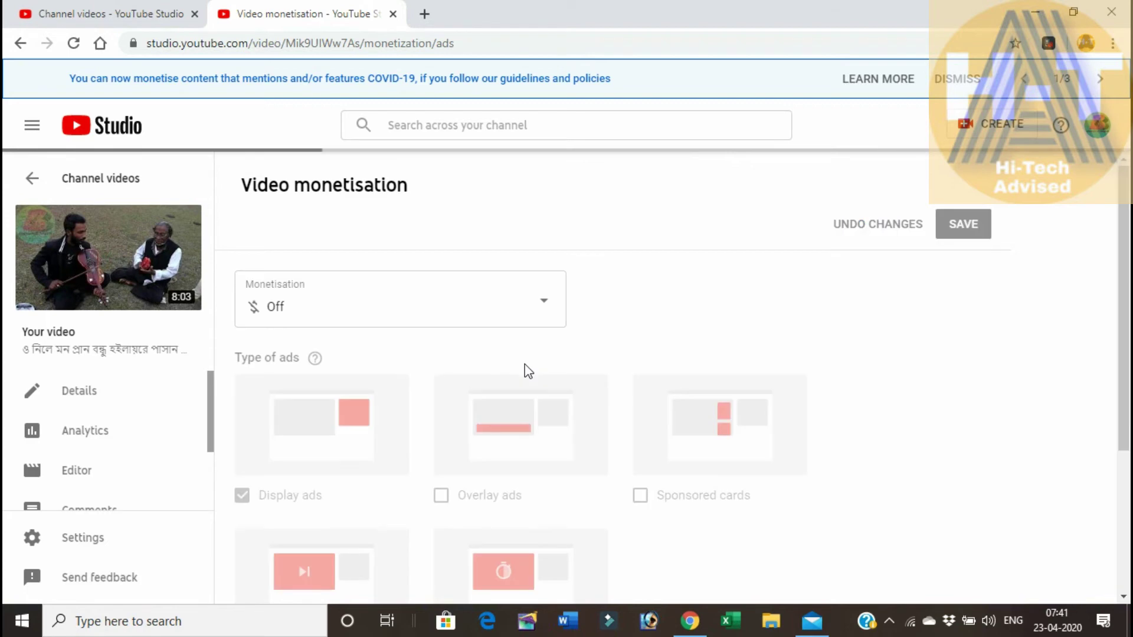
click(540, 313)
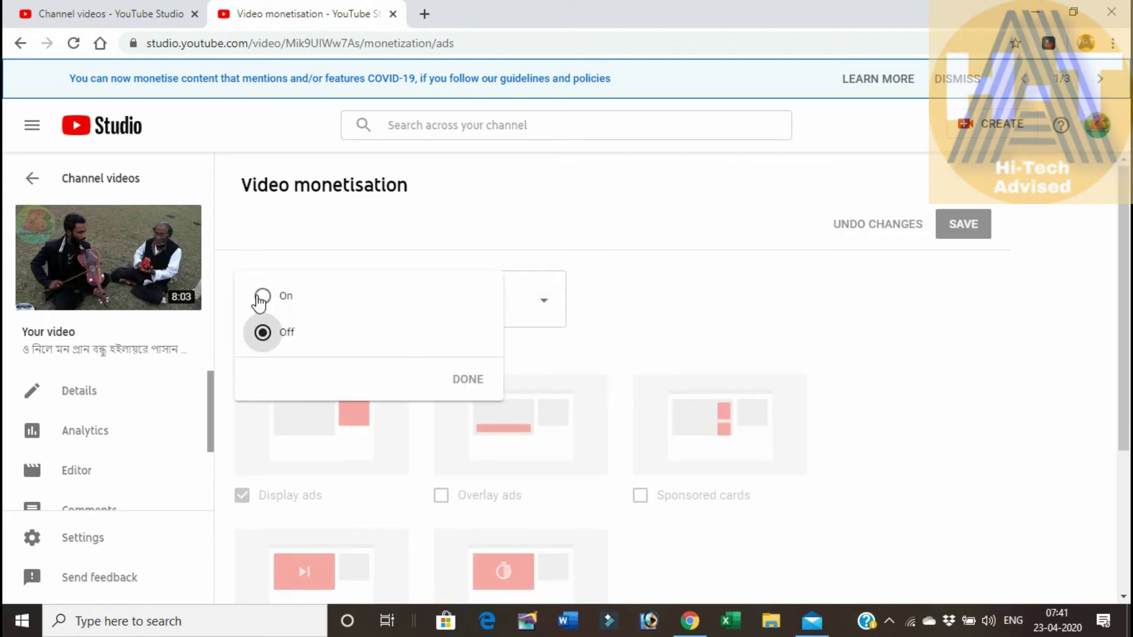
click(261, 298)
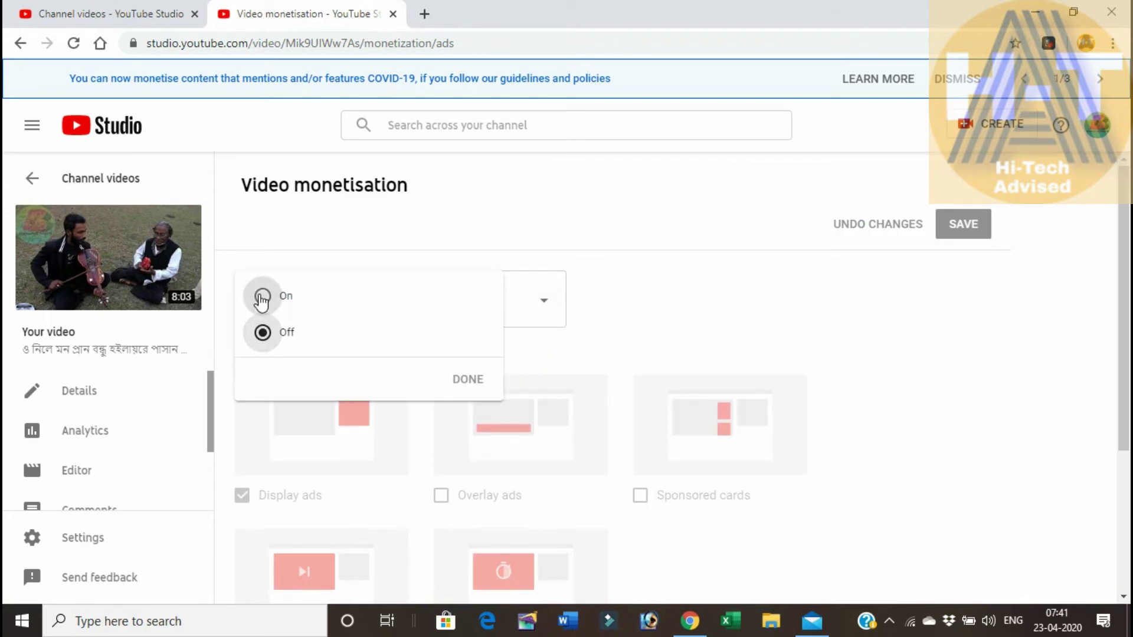
click(466, 380)
Step: Enable overlay ads, sponsored cards, skippable and non-skippable video ads for the 8:03 video, and save the settings
scroll(407, 409, down, 3)
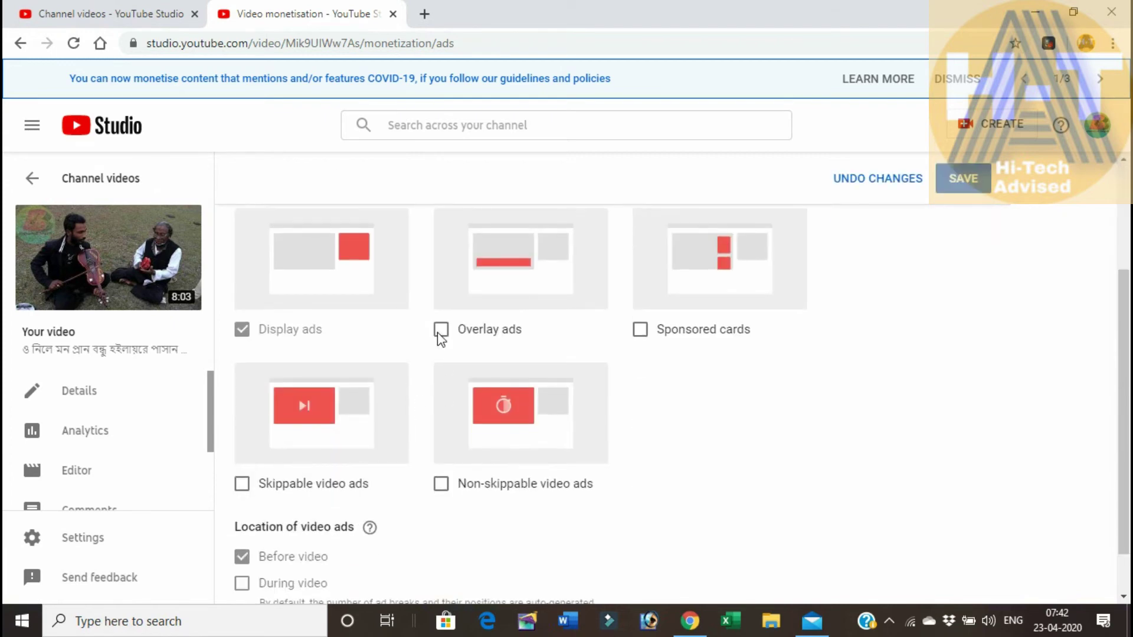
click(442, 334)
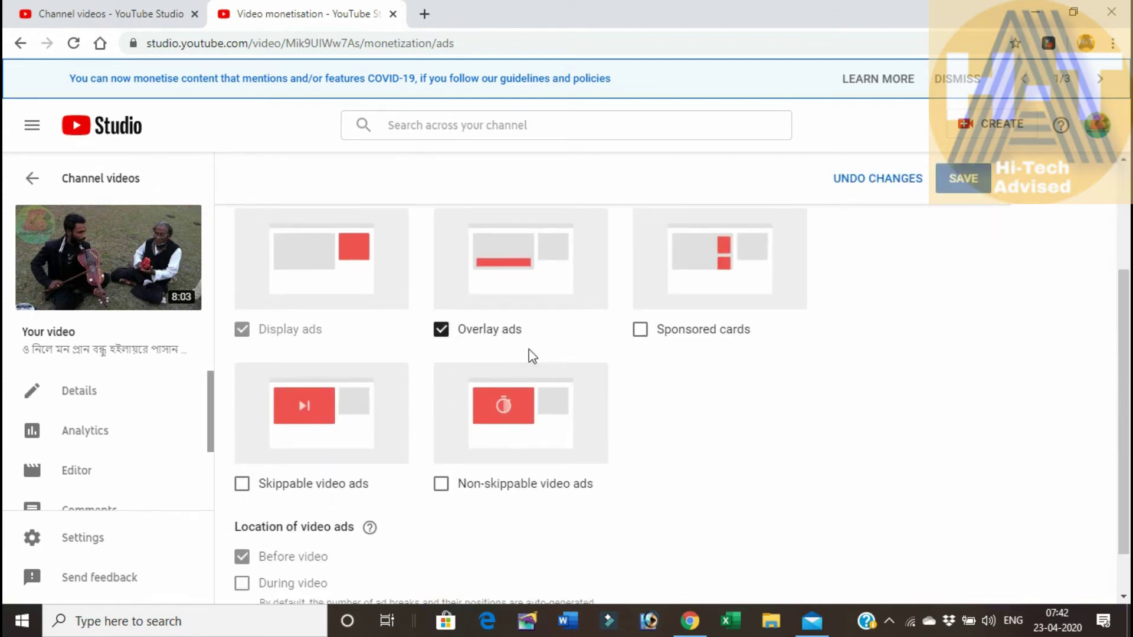
click(637, 335)
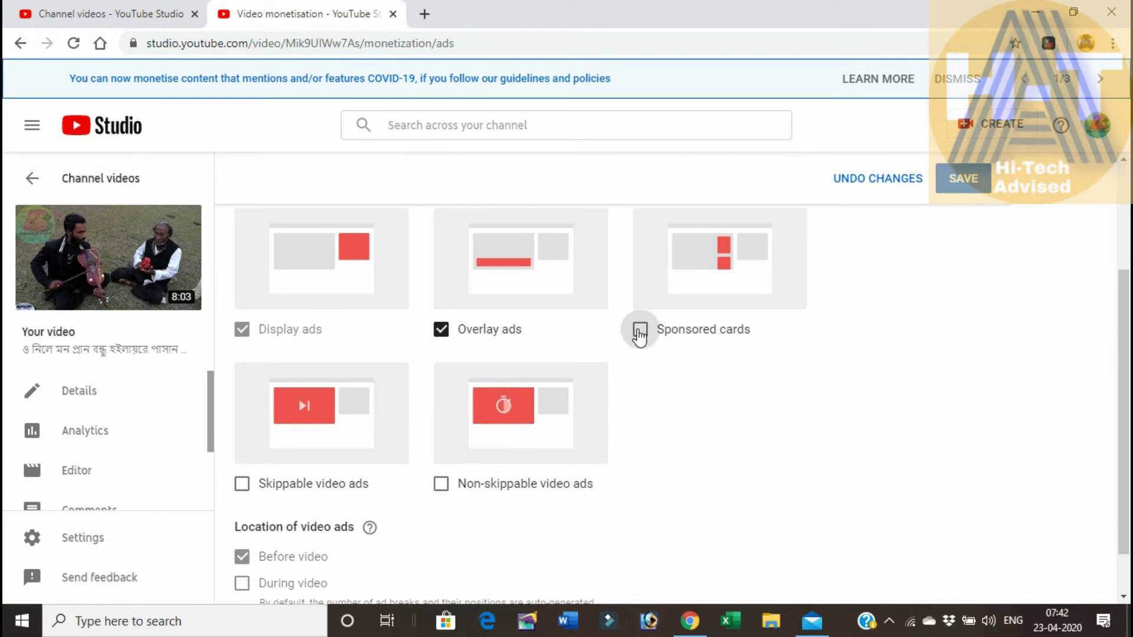
click(242, 484)
click(443, 486)
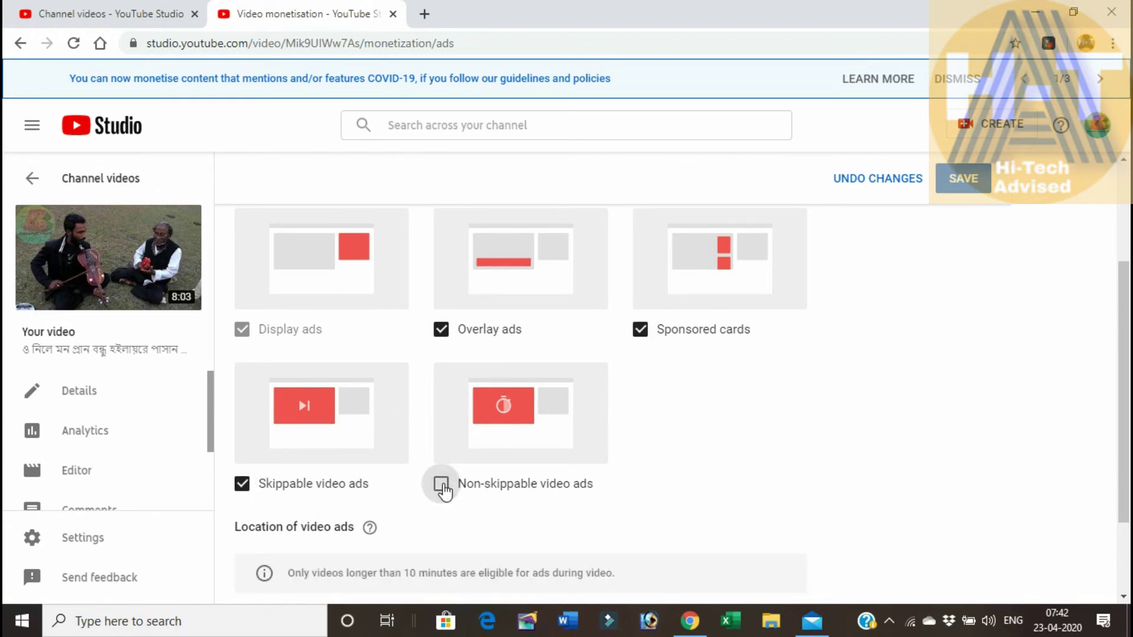
scroll(495, 445, down, 2)
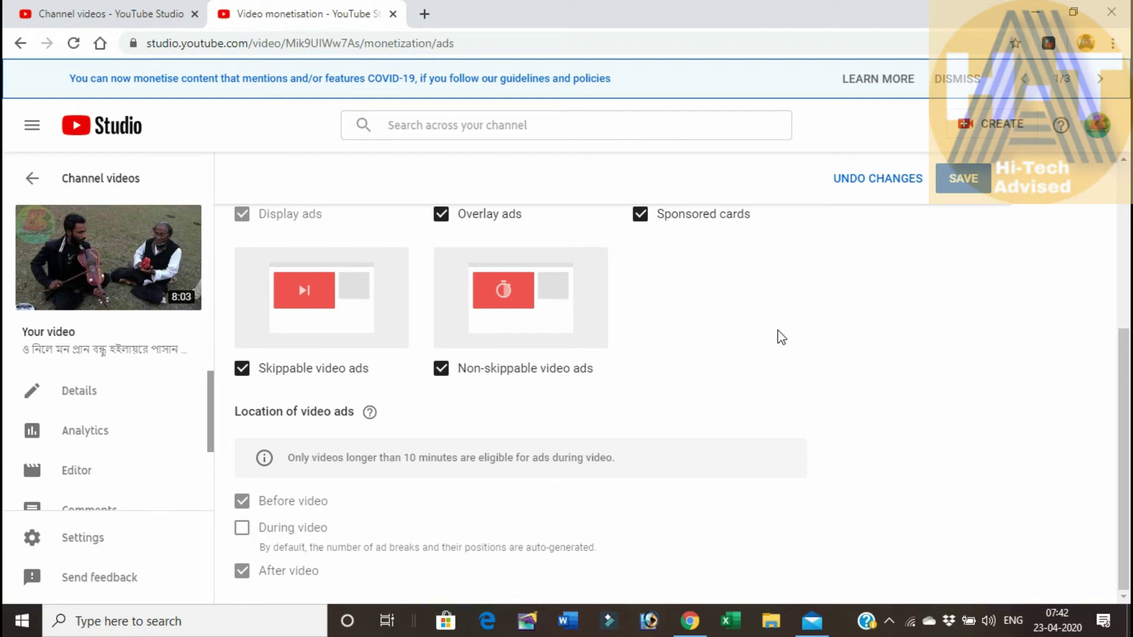
click(959, 190)
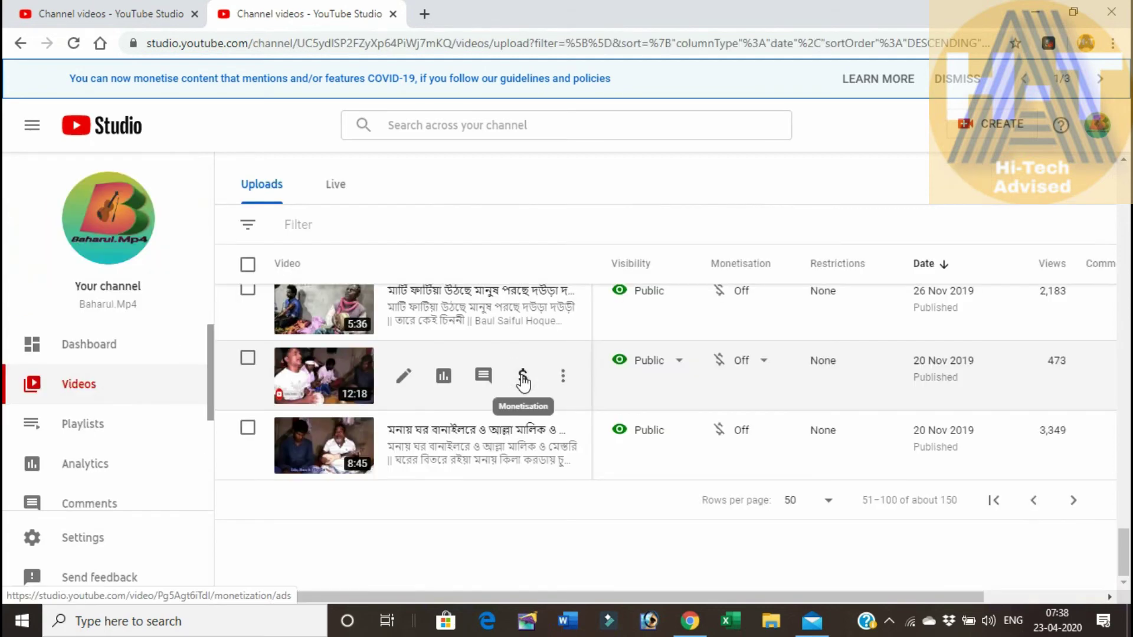
Step: Open the monetisation settings of the 12:18 video published 20 Nov 2019 and set its monetisation to On
click(522, 375)
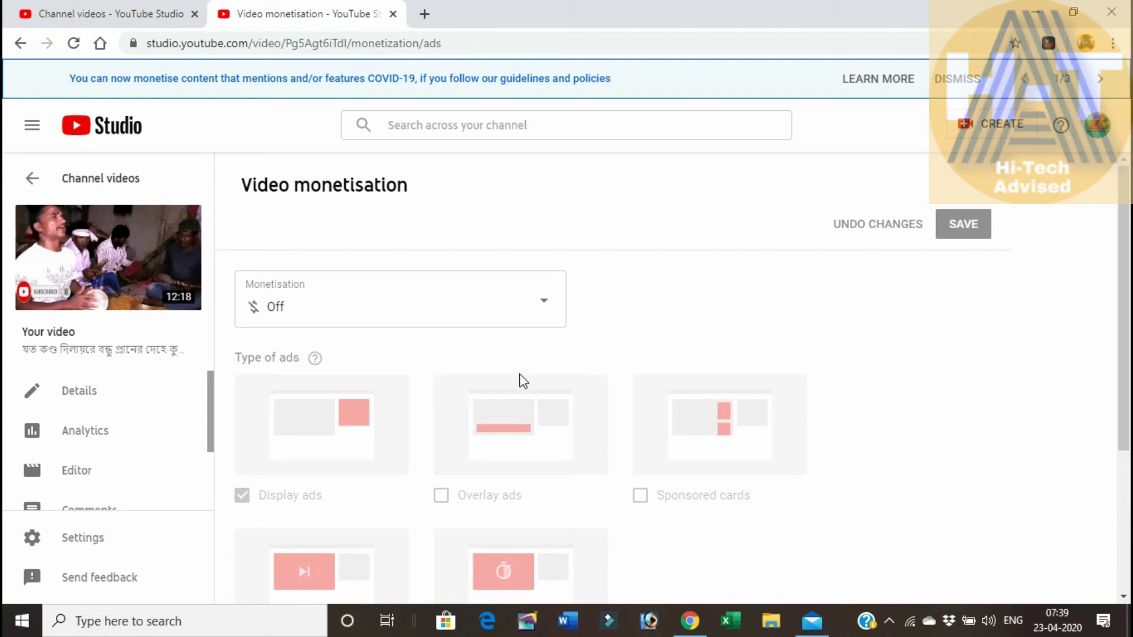
click(545, 305)
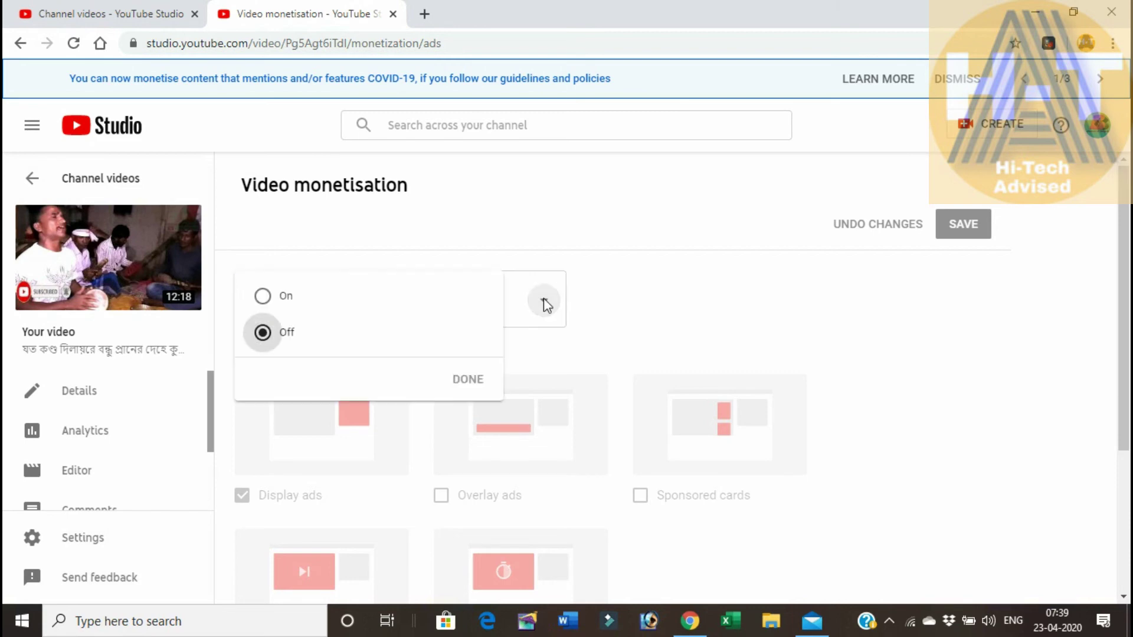
click(263, 297)
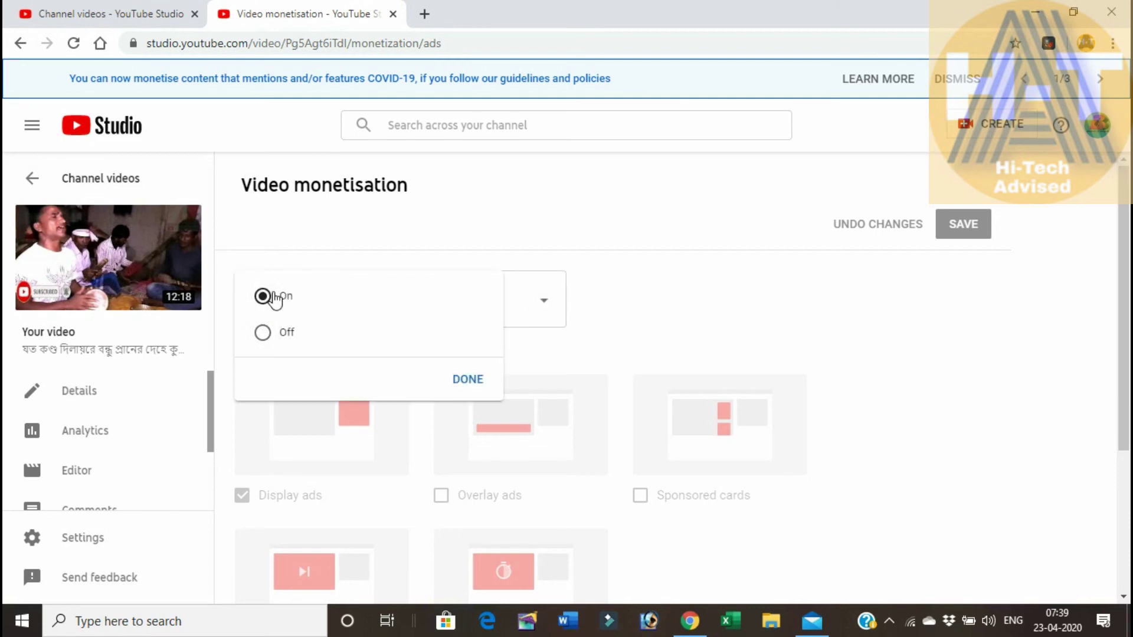
click(469, 383)
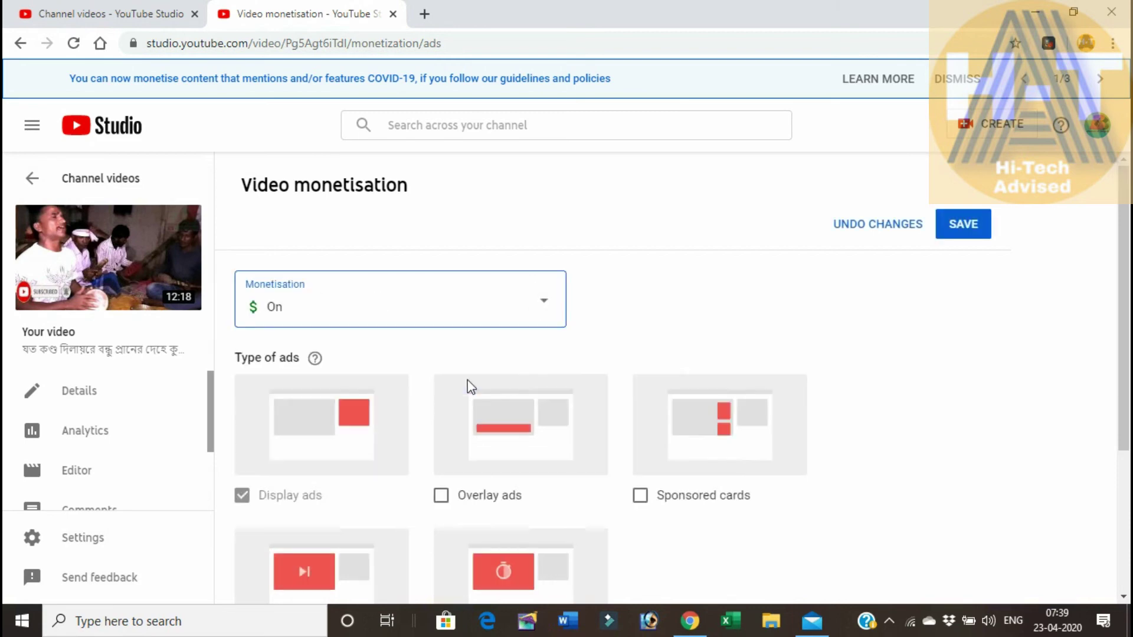
Step: Enable overlay ads, sponsored cards, skippable video ads and non-skippable video ads for the 12:18 video
scroll(635, 387, down, 3)
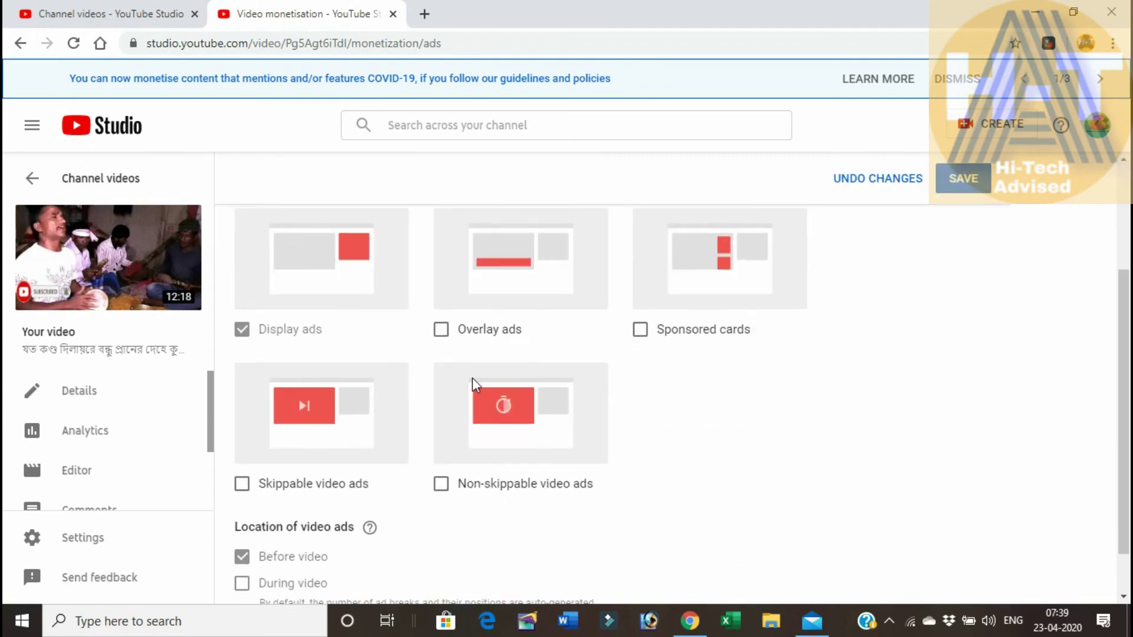
scroll(463, 358, up, 3)
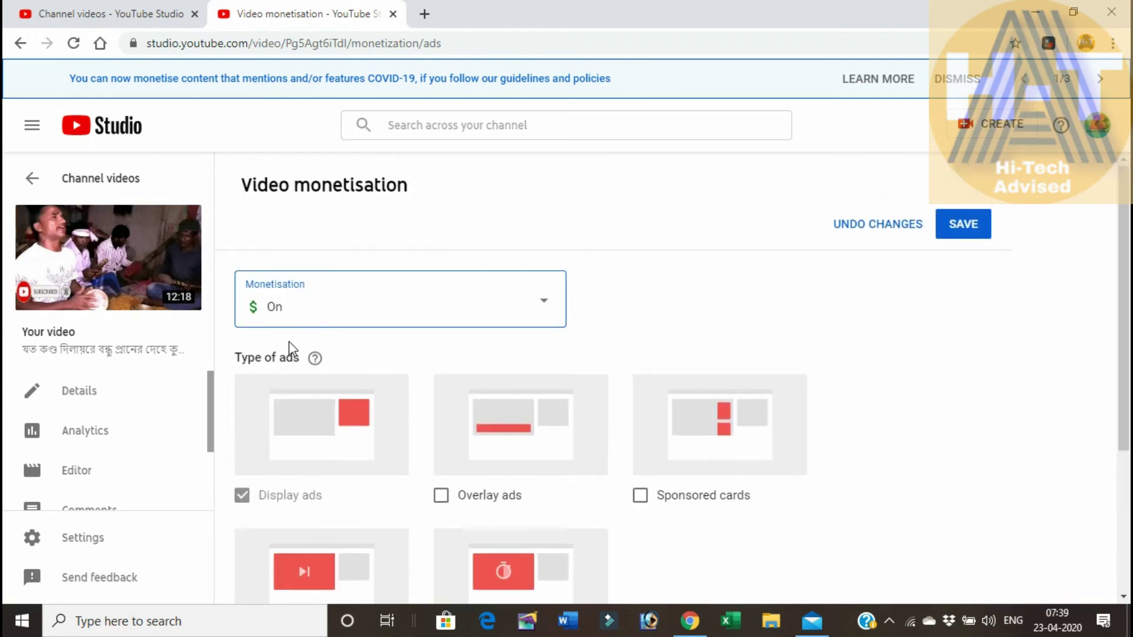
click(441, 496)
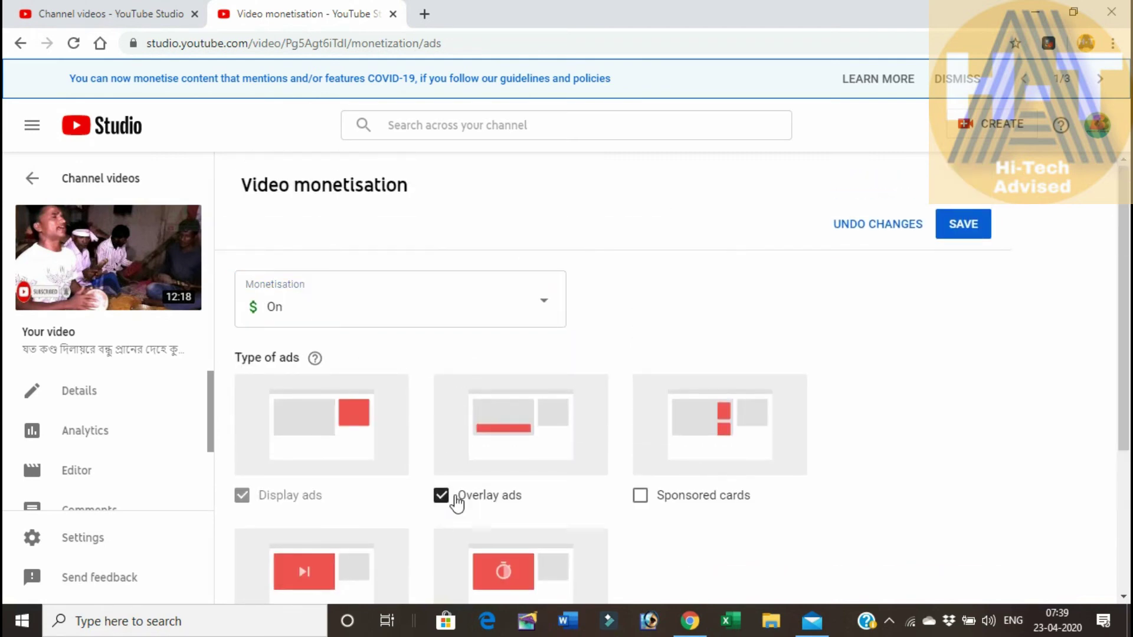
click(653, 498)
scroll(647, 480, down, 4)
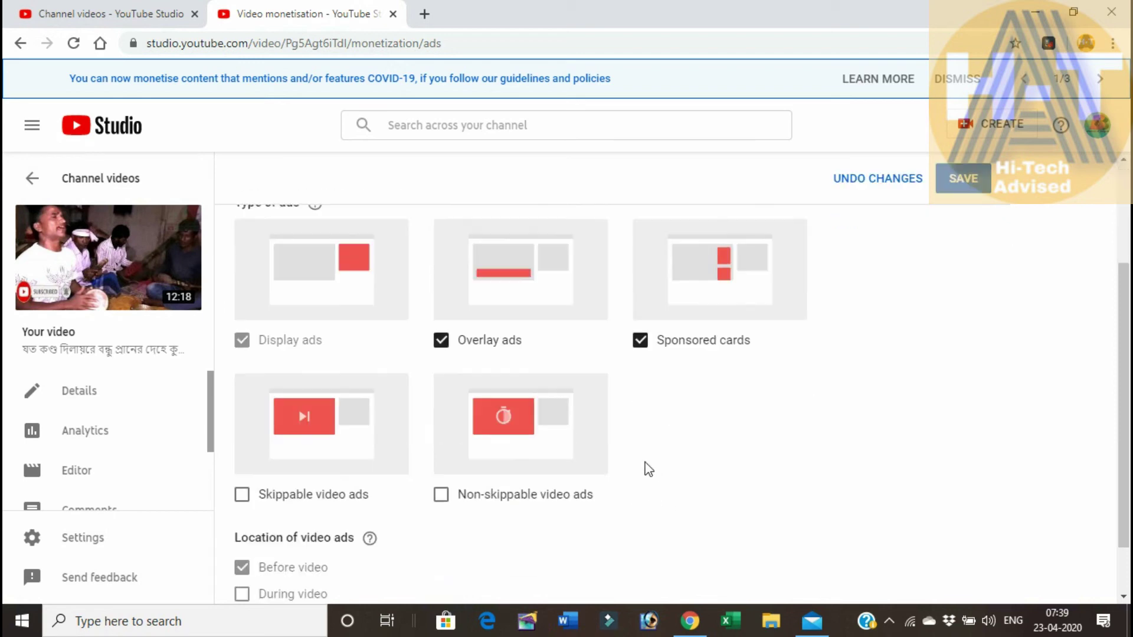
click(243, 429)
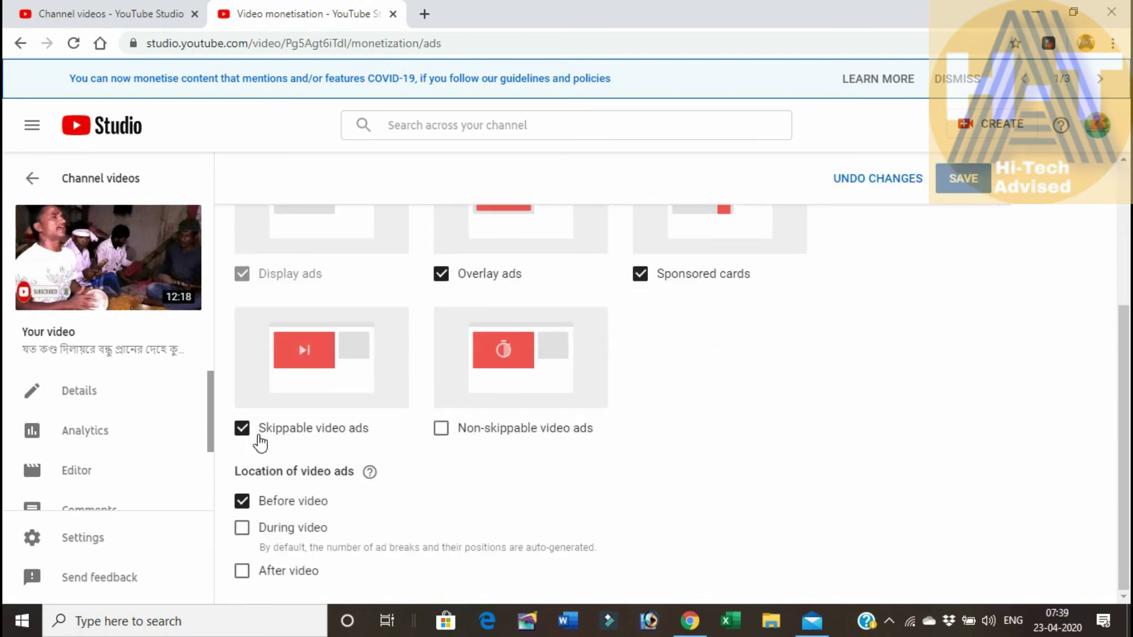
click(440, 430)
Step: Allow video ads to run during and after the 12:18 video
click(243, 535)
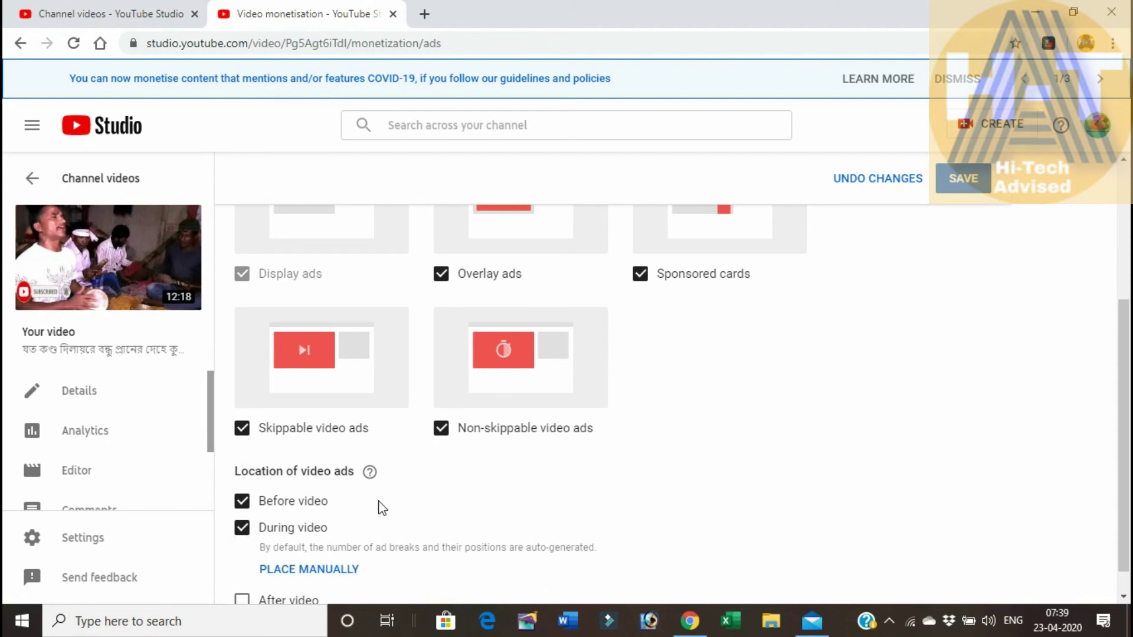
scroll(382, 508, down, 1)
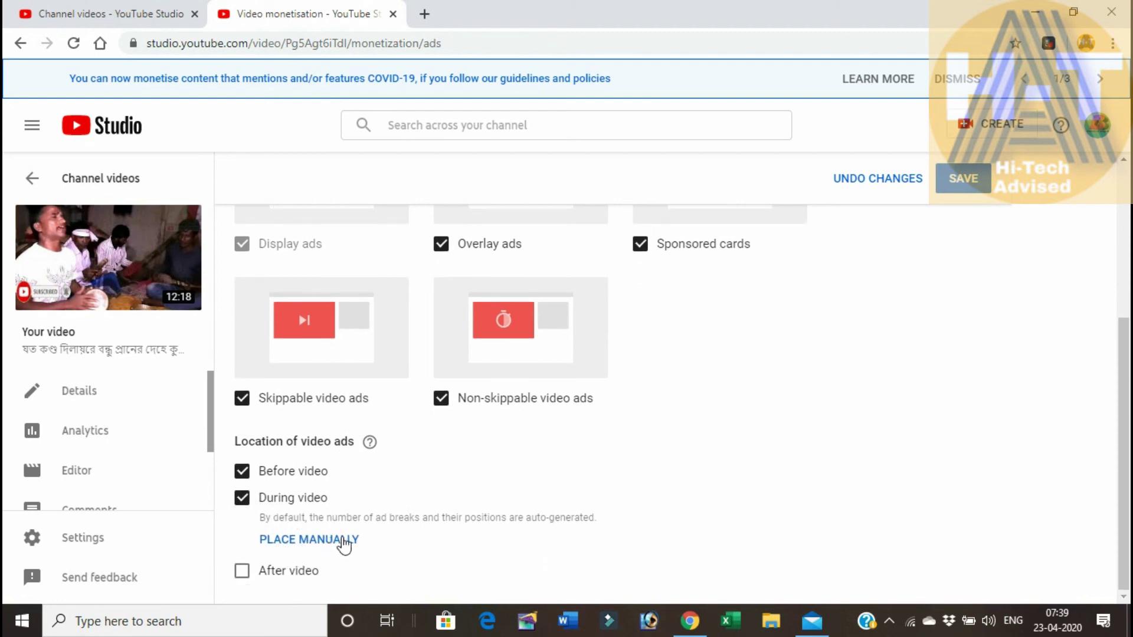
click(242, 572)
Step: Manually place ad breaks at 02:58, 06:01 and 08:59 in the 12:18 video and confirm them
click(285, 547)
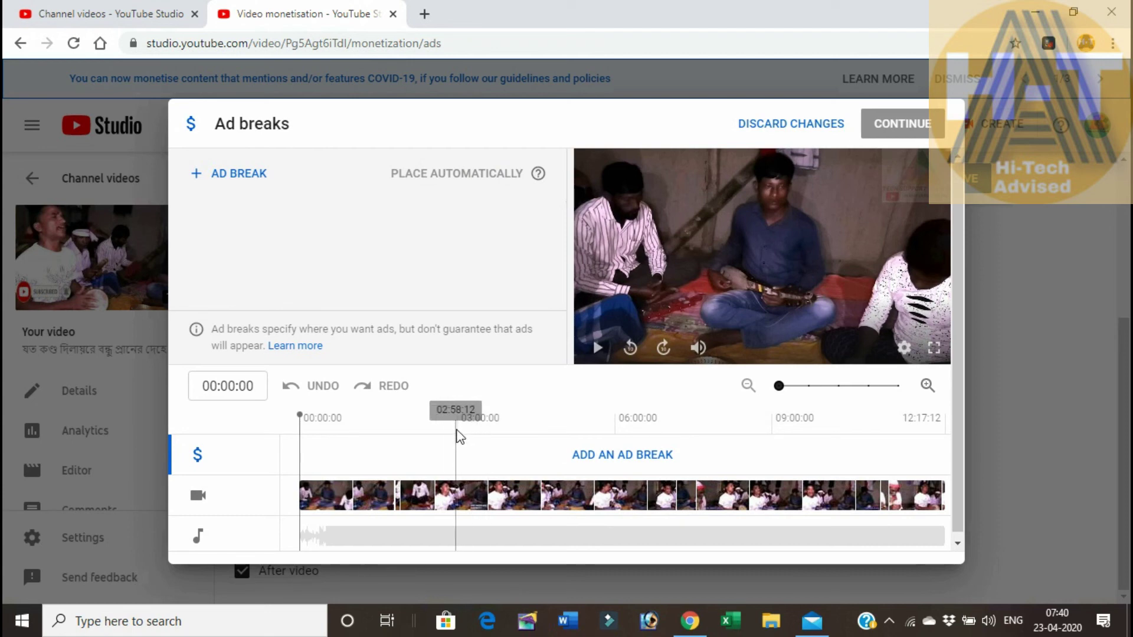
click(455, 431)
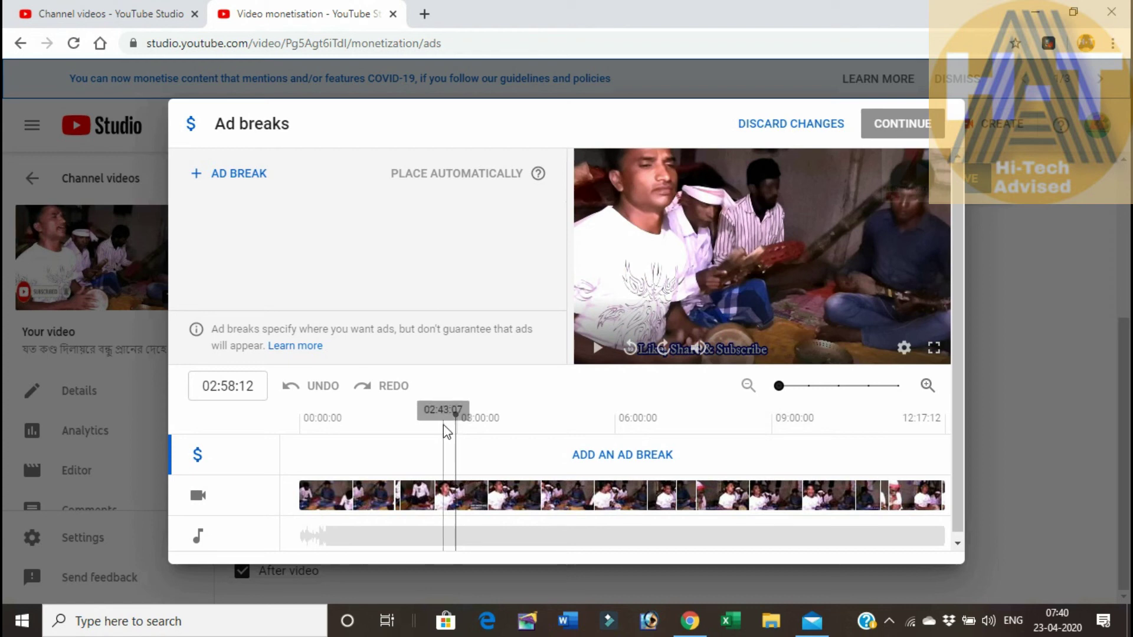
click(241, 176)
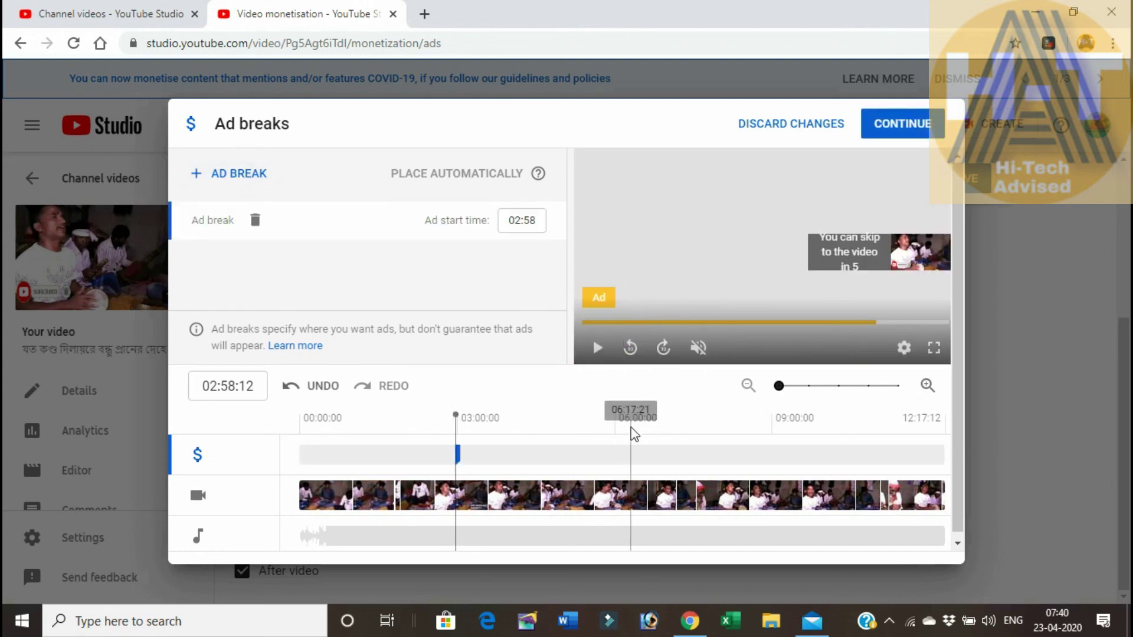
click(616, 438)
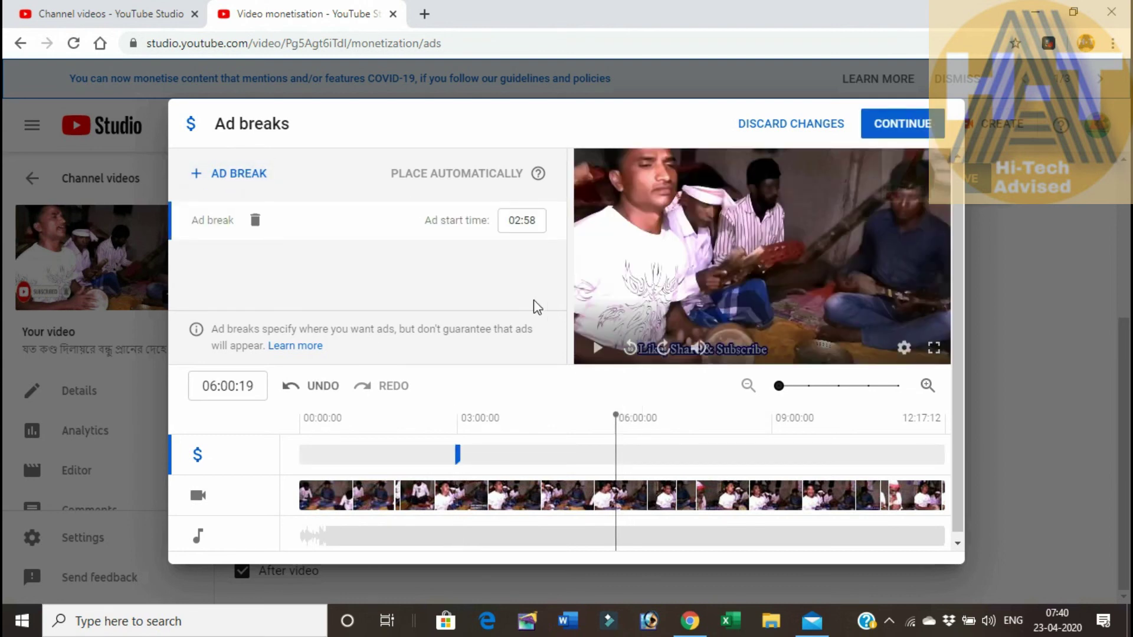
click(227, 177)
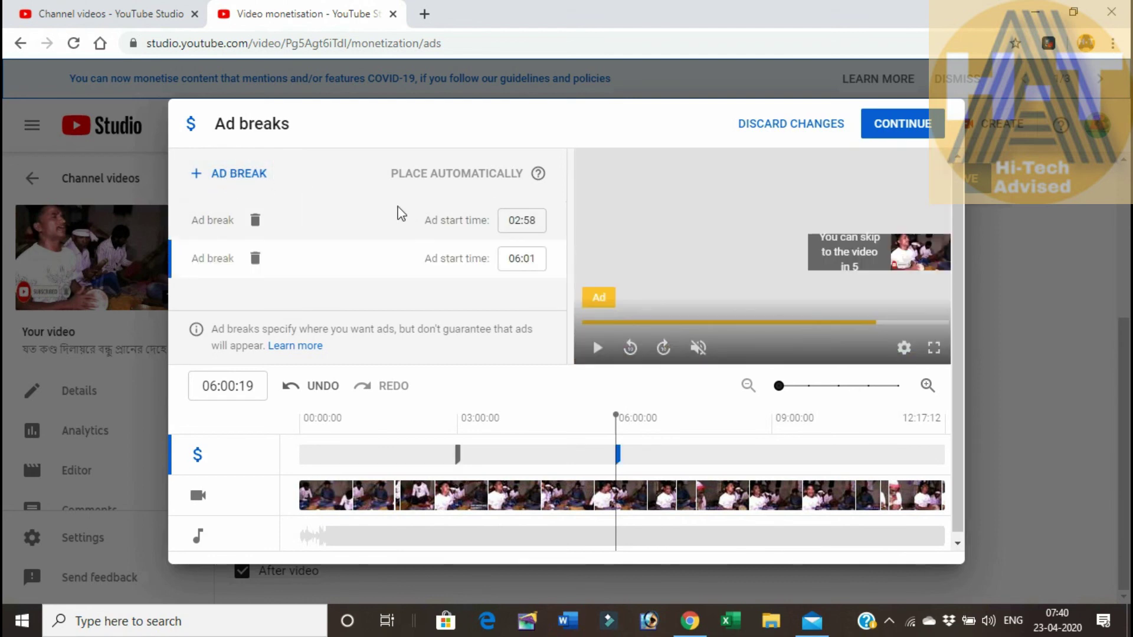
click(772, 439)
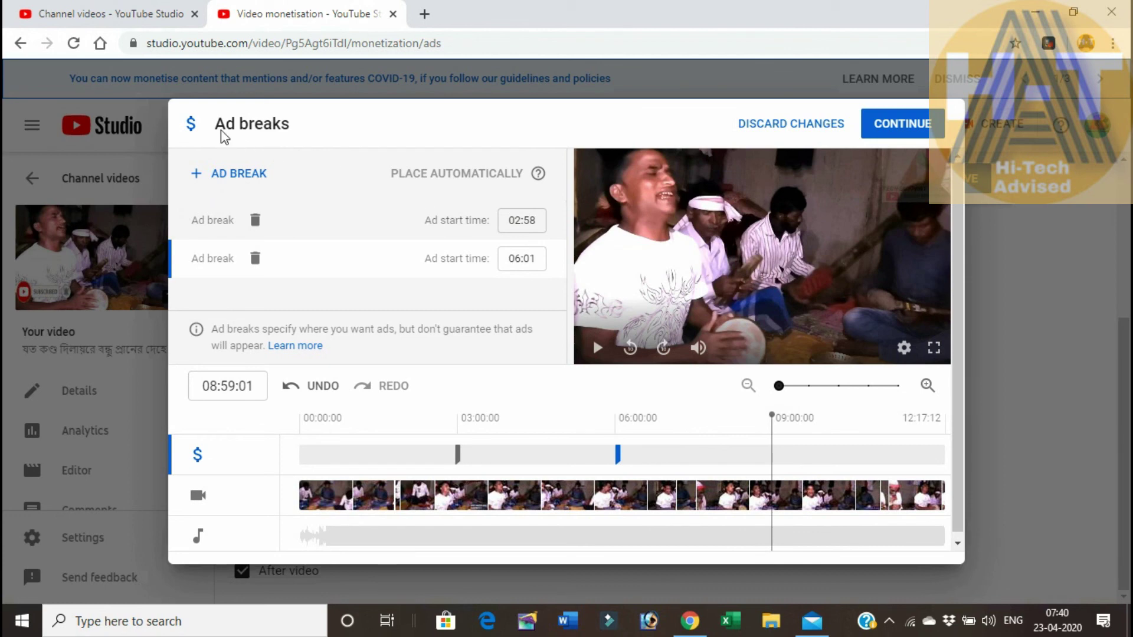
click(228, 174)
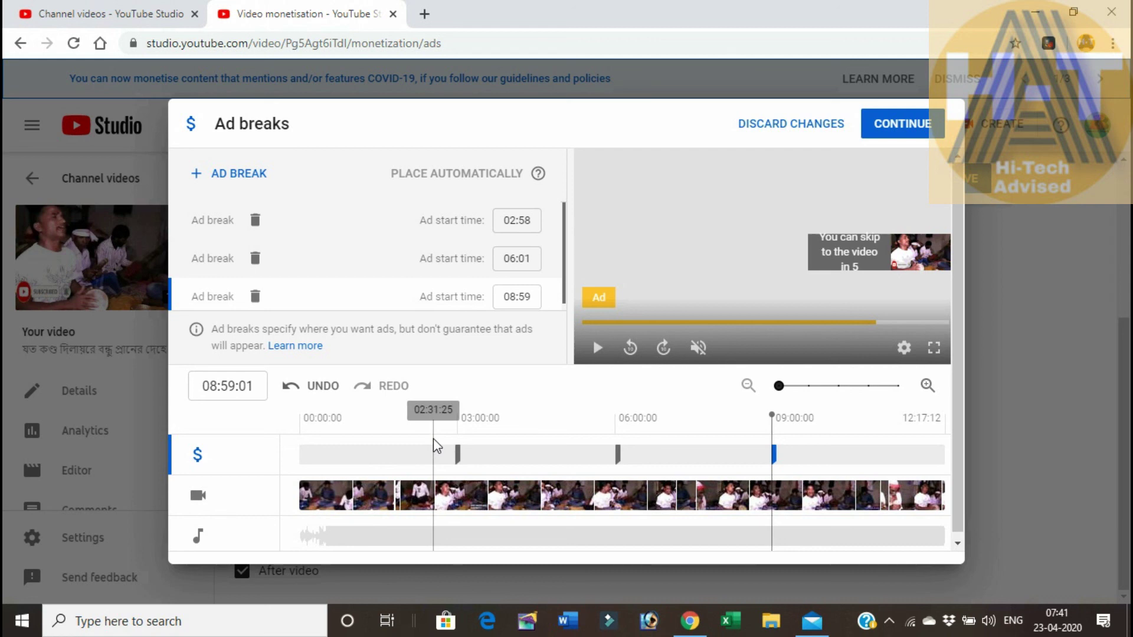
scroll(451, 274, down, 1)
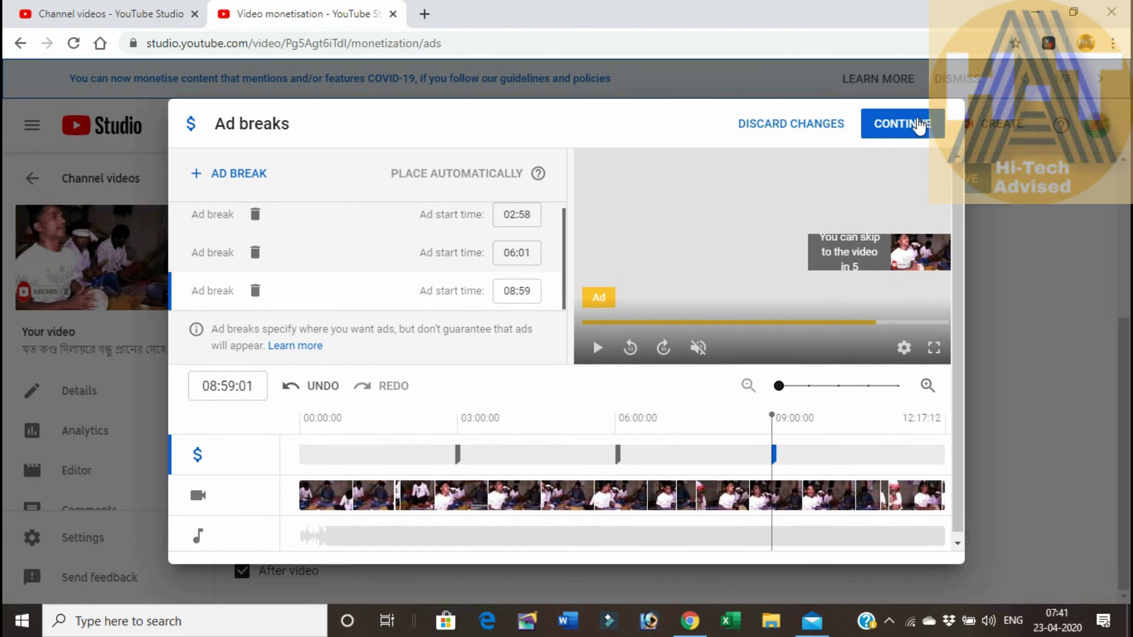
click(917, 125)
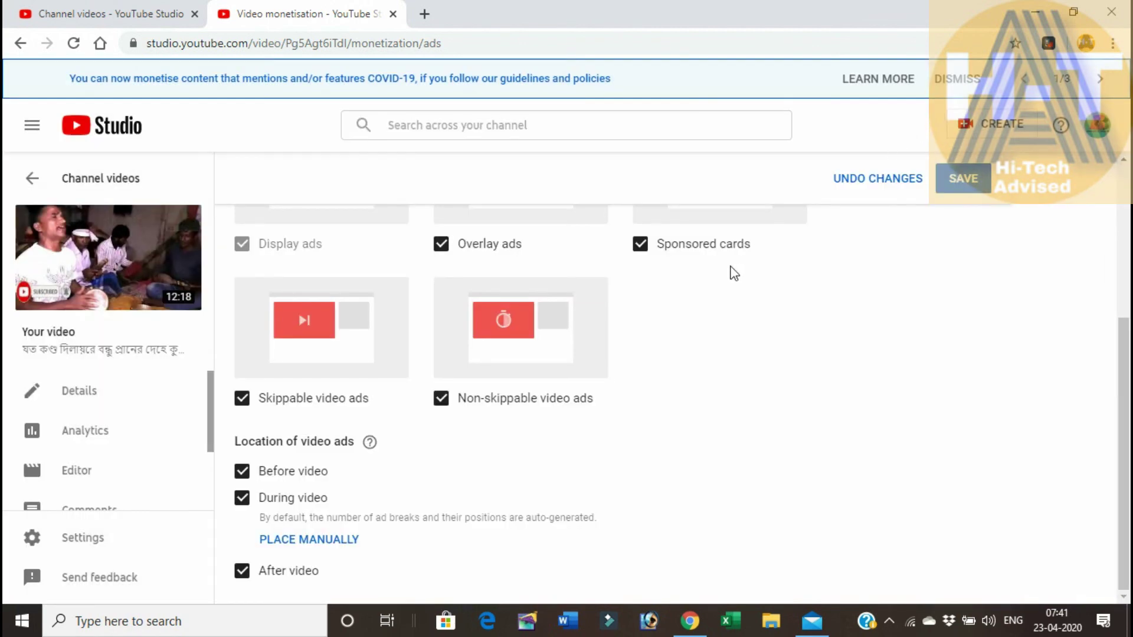
Step: Save the 12:18 video's monetisation settings and return to the channel's video list
click(956, 178)
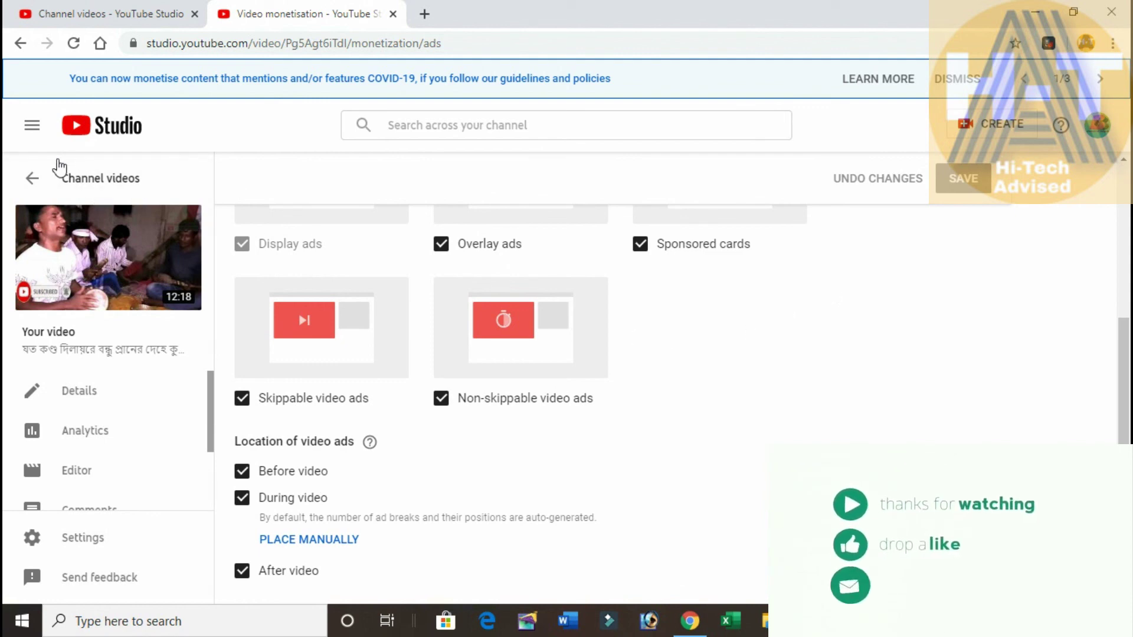
click(35, 183)
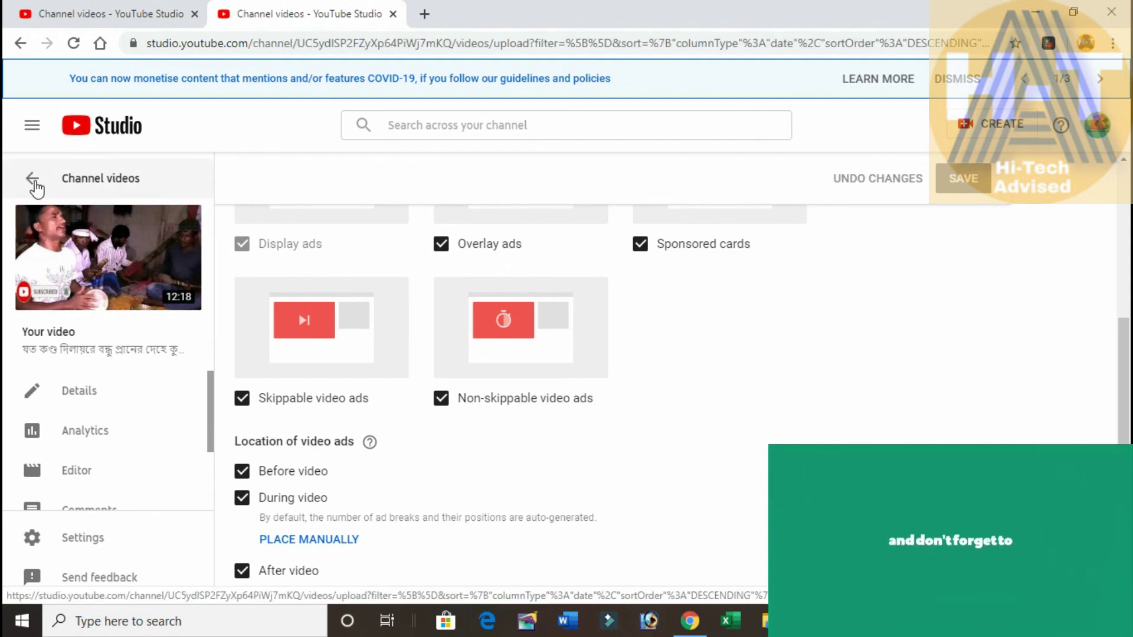